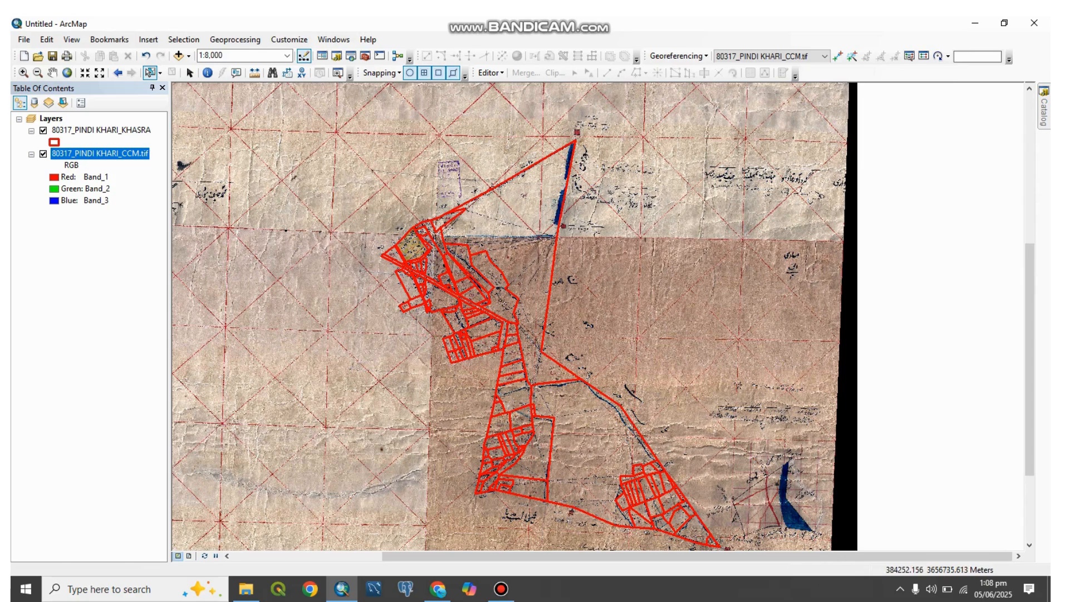
# Step: Open the Dimensions tool from Toolbox.tbx in the Downloads folder and set 80317_PINDI KHARI_KHASRA as the input khasra polygon layer
pyautogui.moveTo(1044, 112)
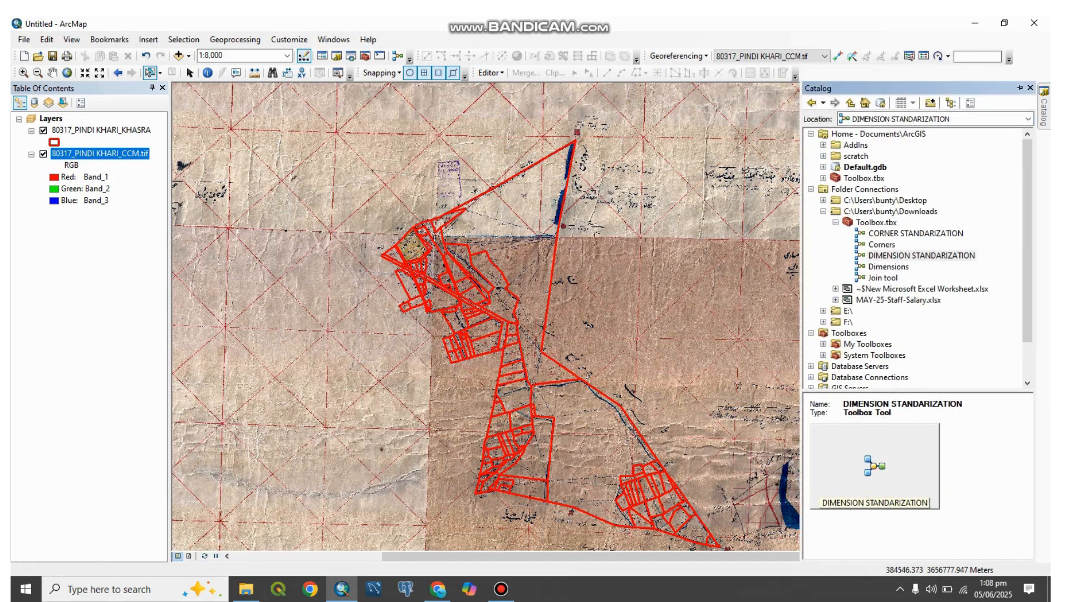
pyautogui.click(835, 222)
pyautogui.click(836, 223)
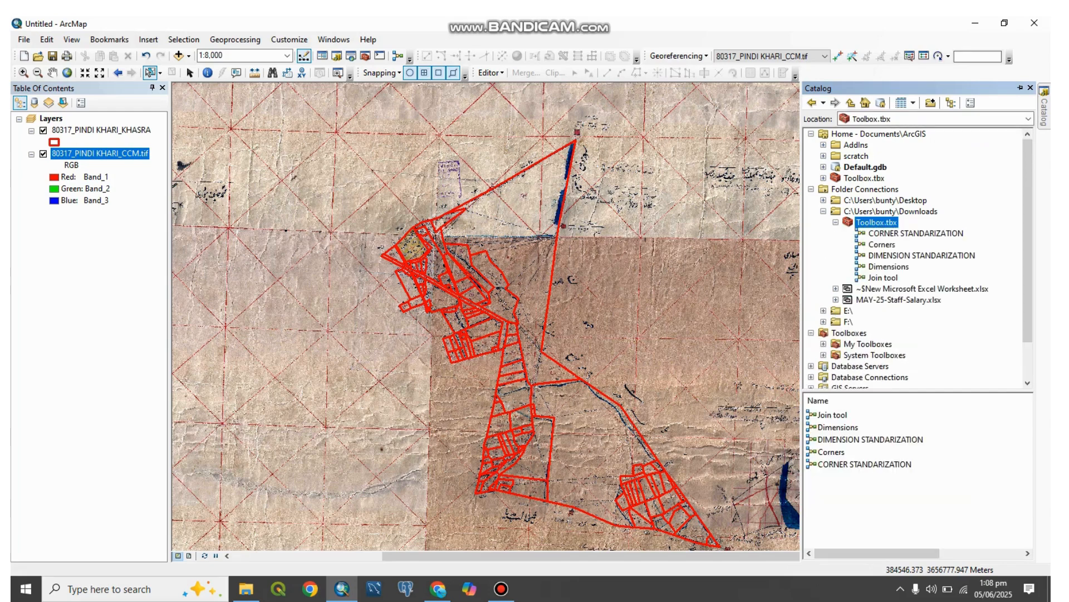
pyautogui.click(889, 267)
pyautogui.click(921, 255)
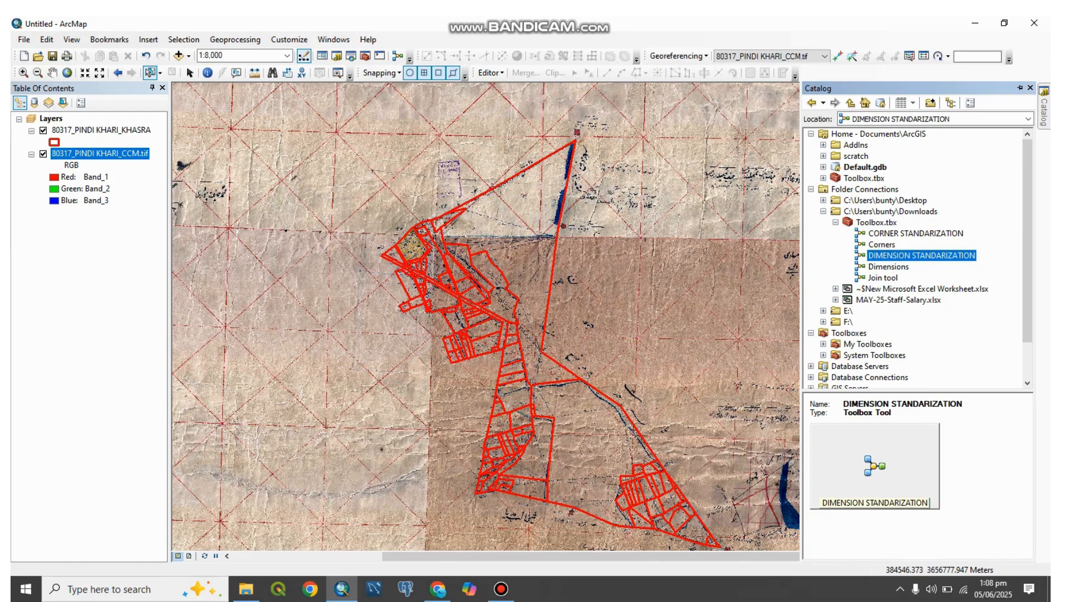
pyautogui.click(889, 266)
pyautogui.doubleClick(889, 267)
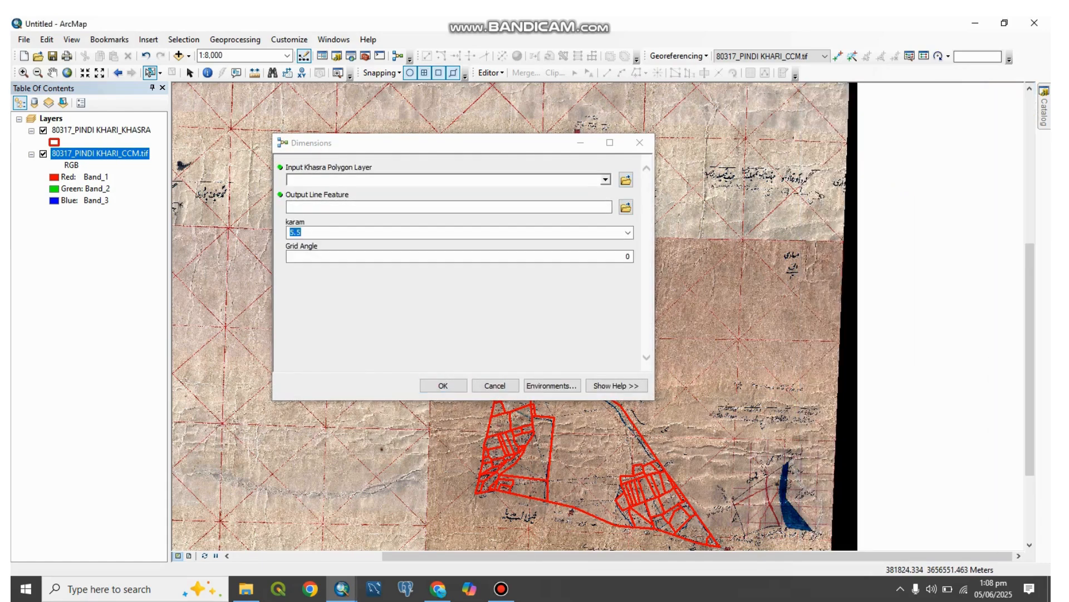
pyautogui.click(101, 131)
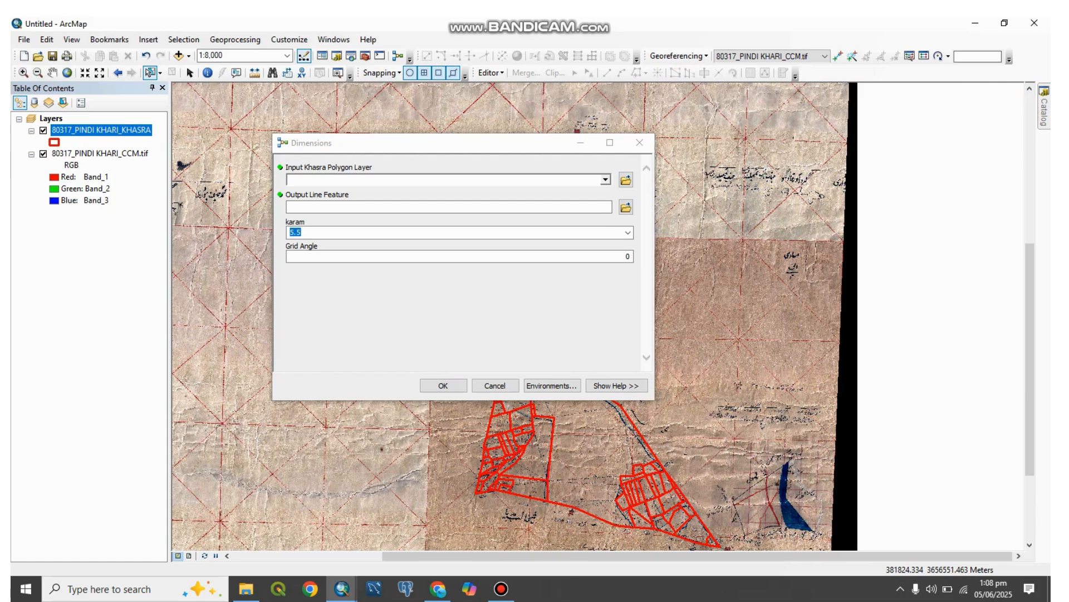
pyautogui.moveTo(100, 130); pyautogui.dragTo(390, 180)
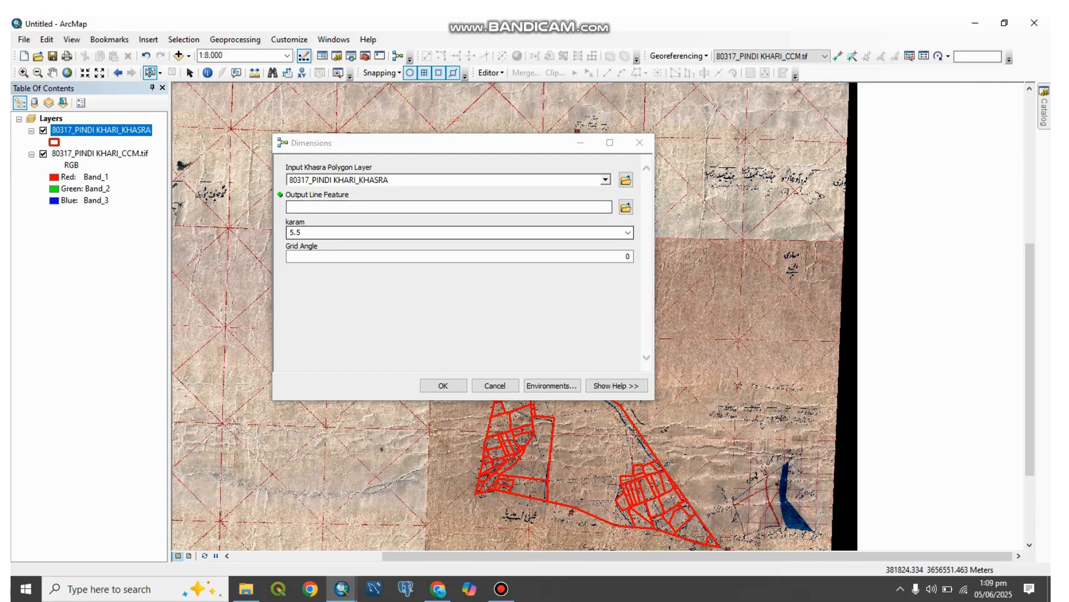
# Step: Set the output line feature to hh on the E: drive and run the Dimensions tool
pyautogui.click(626, 207)
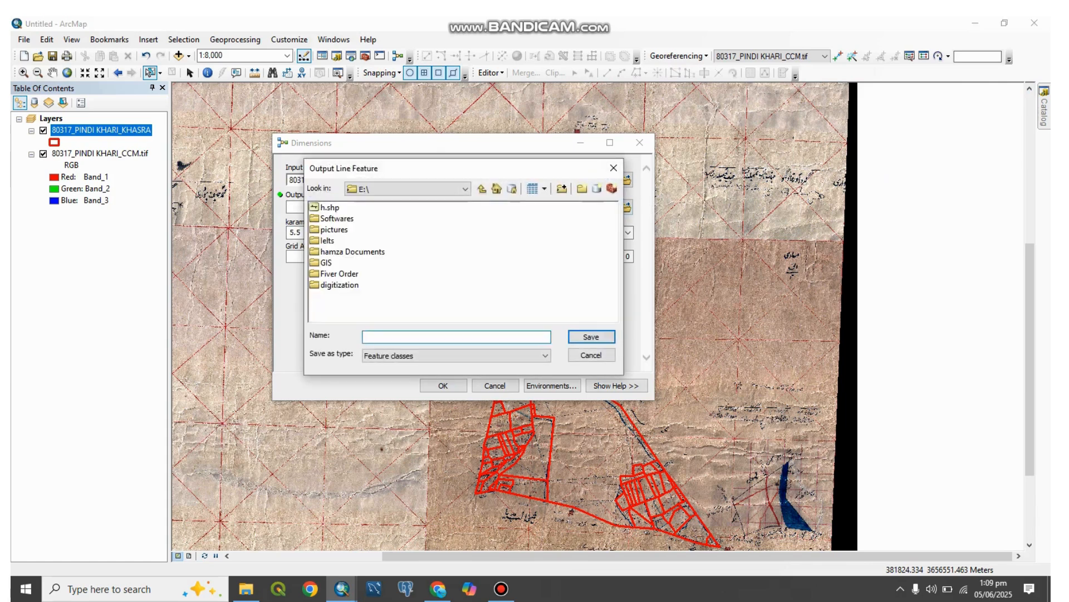
pyautogui.write('hh')
pyautogui.press('Return')
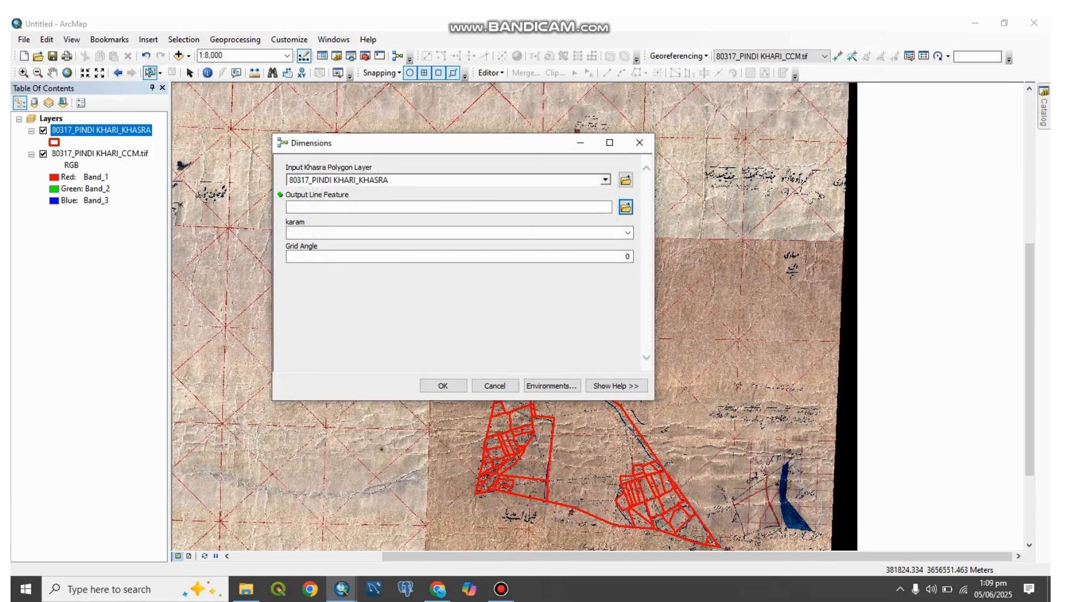
pyautogui.press('Return')
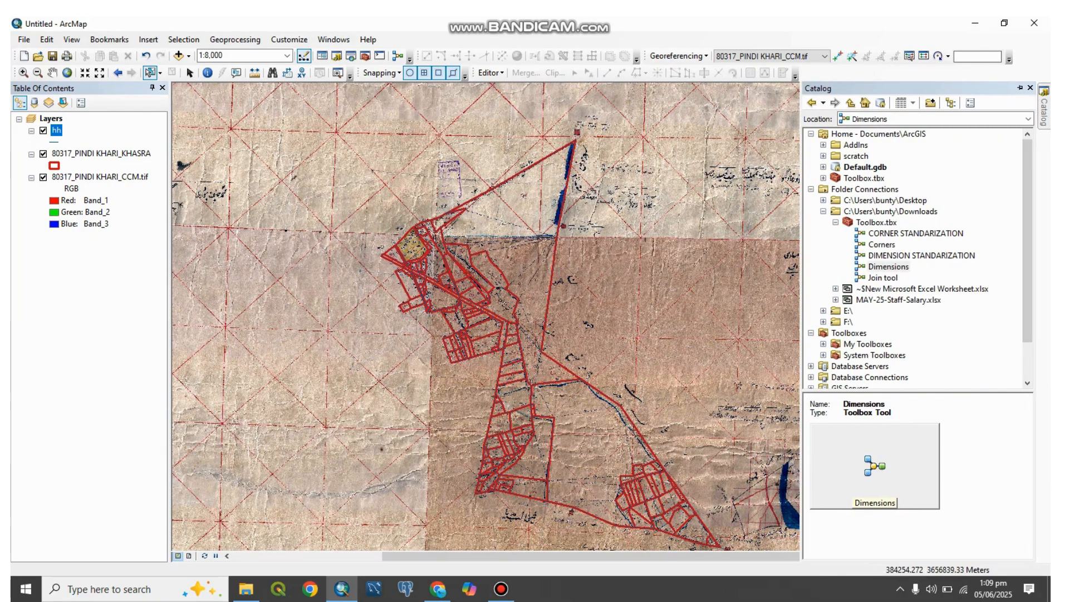
# Step: Run the DIMENSION STANDARIZATION tool with the hh layer as its input
pyautogui.doubleClick(922, 256)
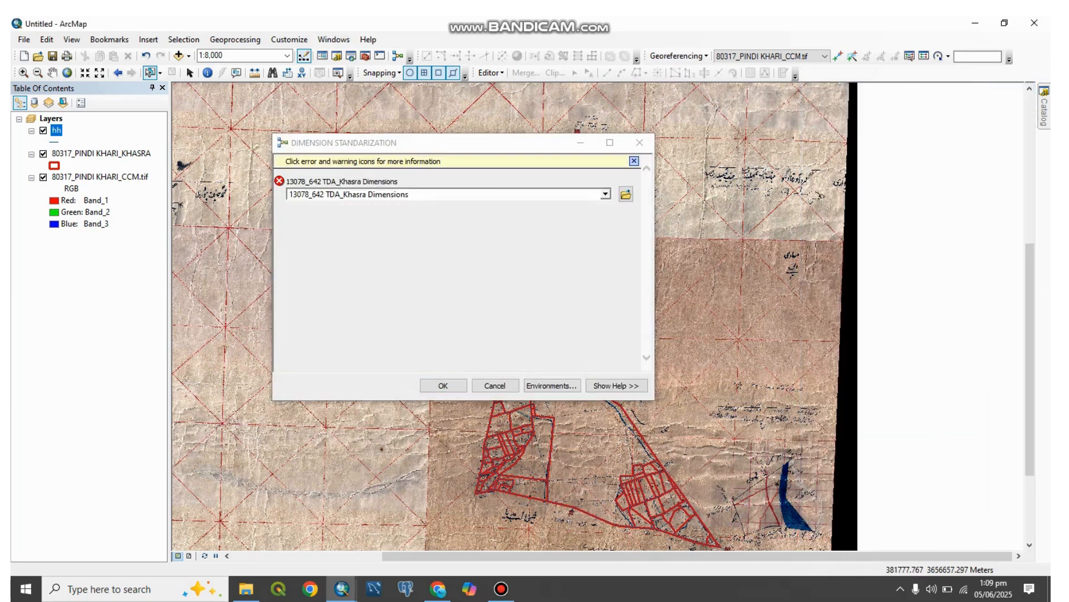
pyautogui.moveTo(56, 130); pyautogui.dragTo(446, 195)
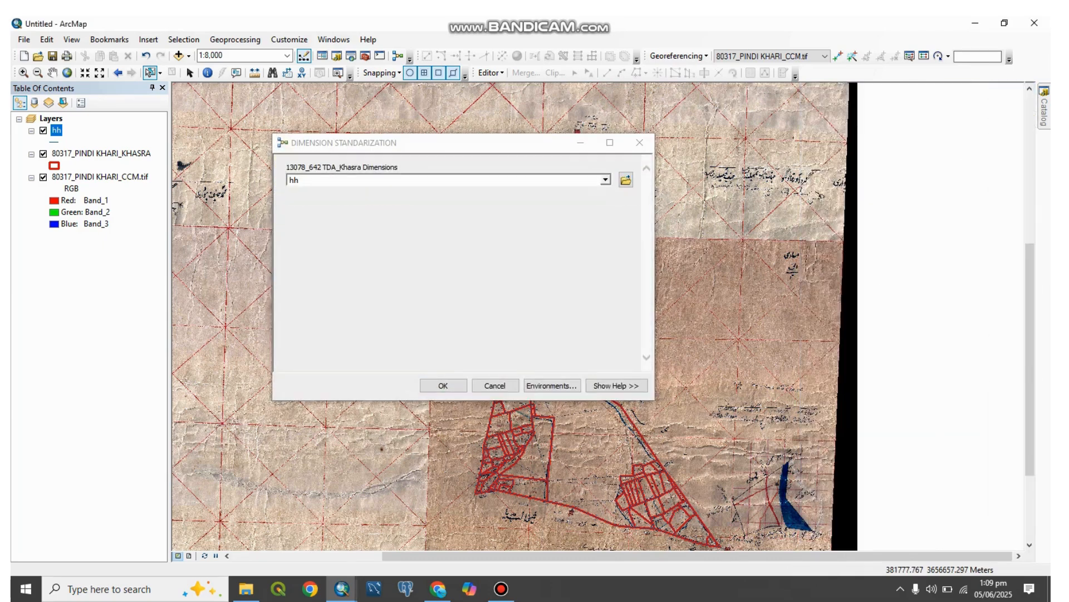
pyautogui.press('Return')
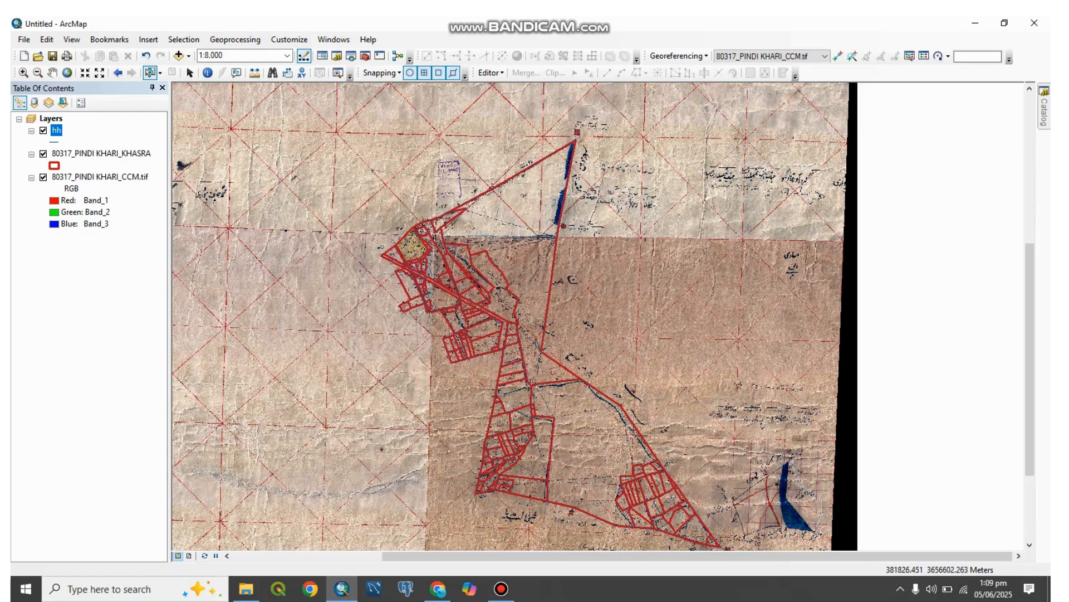
# Step: Examine the Label, Label_1 and Remarks fields in the hh layer's attribute table, then close the table
pyautogui.rightClick(56, 130)
pyautogui.click(89, 162)
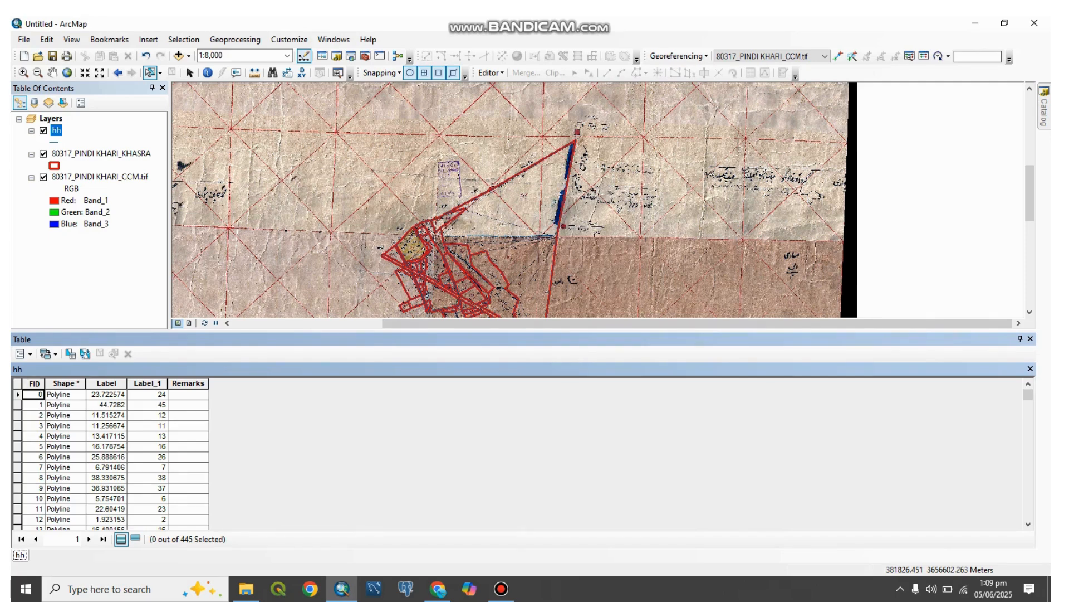
pyautogui.click(1031, 338)
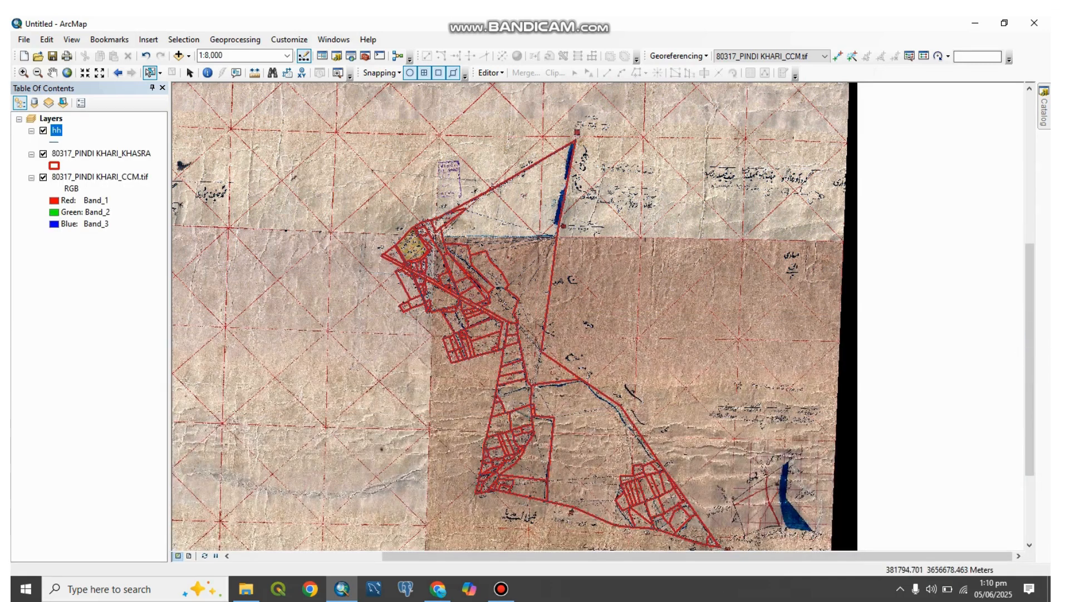
# Step: Symbolize the hh lines with the Highway Ramp style and hide the 80317_PINDI KHARI_KHASRA layer
pyautogui.click(55, 141)
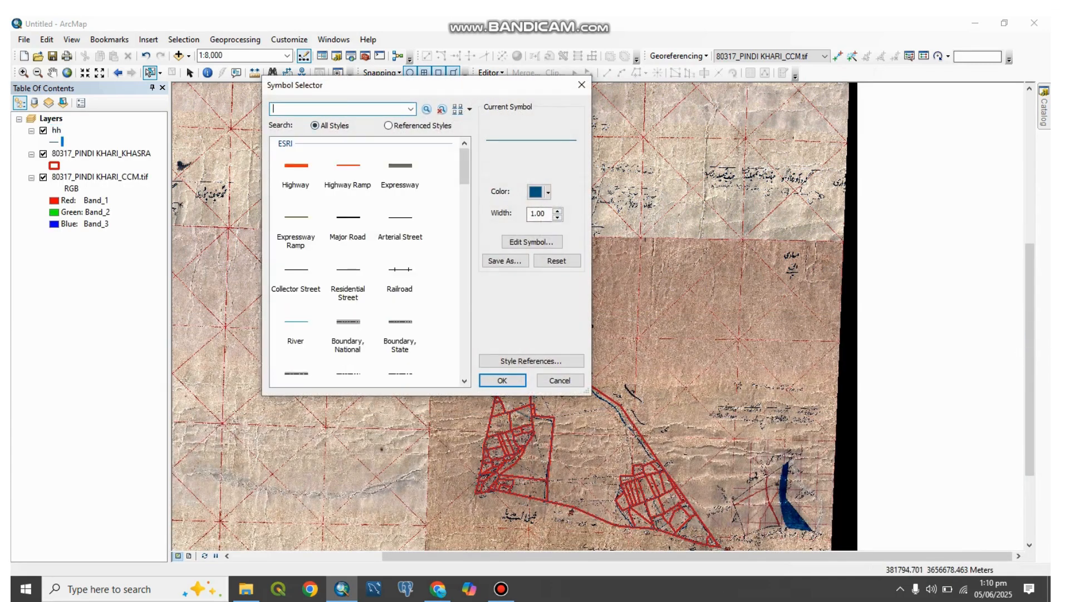
pyautogui.click(349, 169)
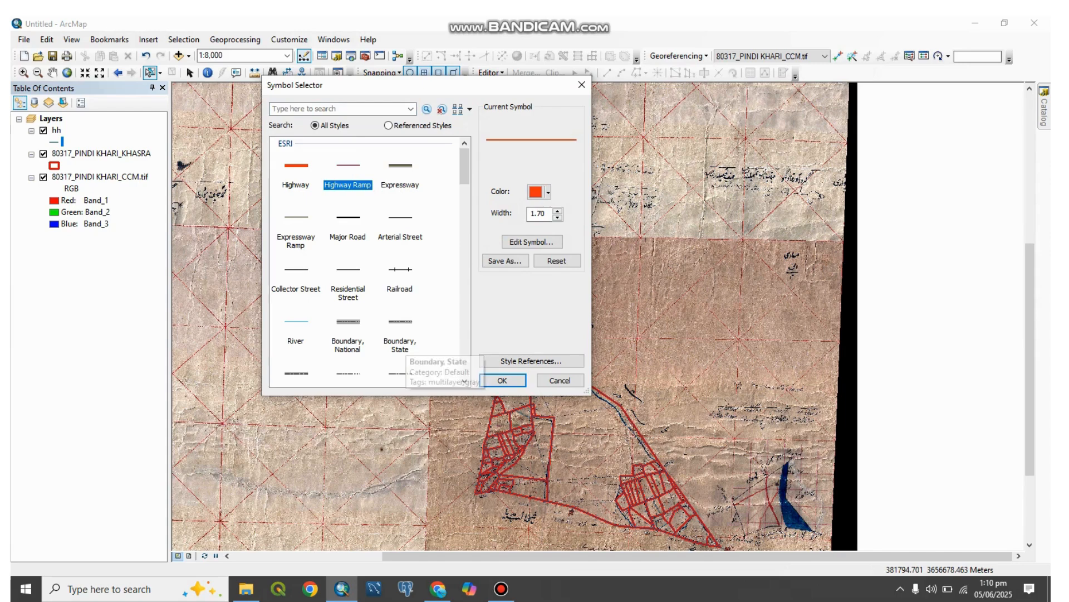
pyautogui.click(502, 380)
pyautogui.click(43, 154)
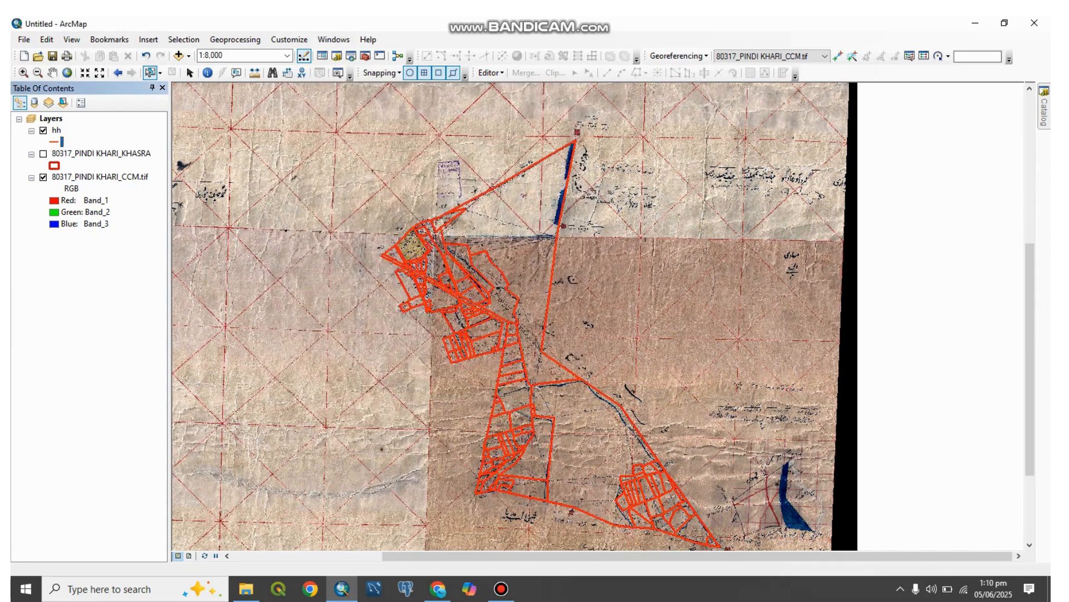
# Step: Select individual hh lines along the northern slanted boundary to check how they are segmented against the scanned map
pyautogui.scroll(3, 585, 301)
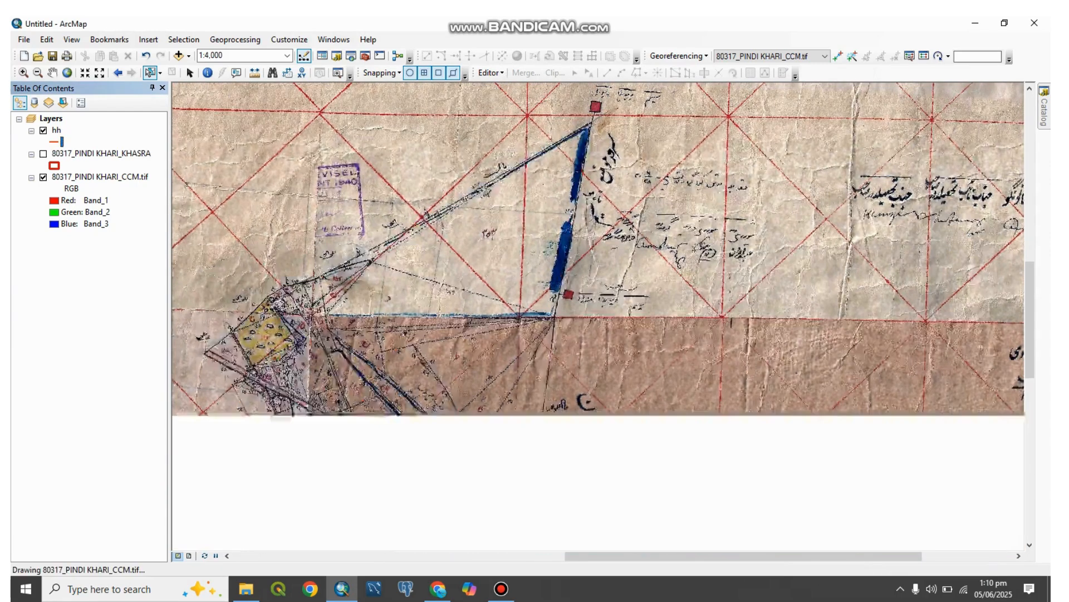
pyautogui.click(520, 165)
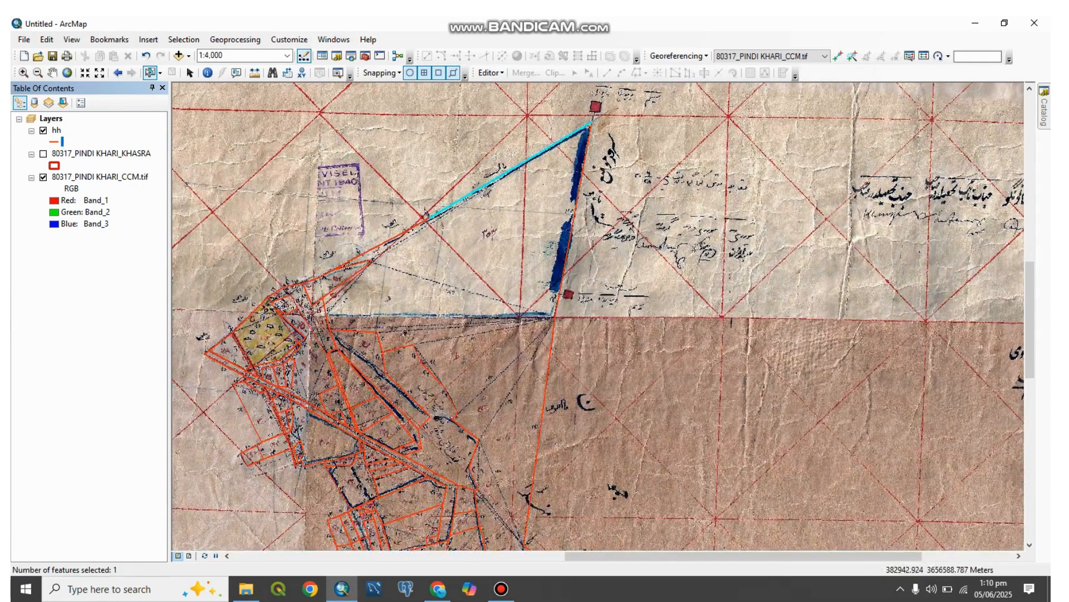
pyautogui.moveTo(396, 221); pyautogui.dragTo(404, 241)
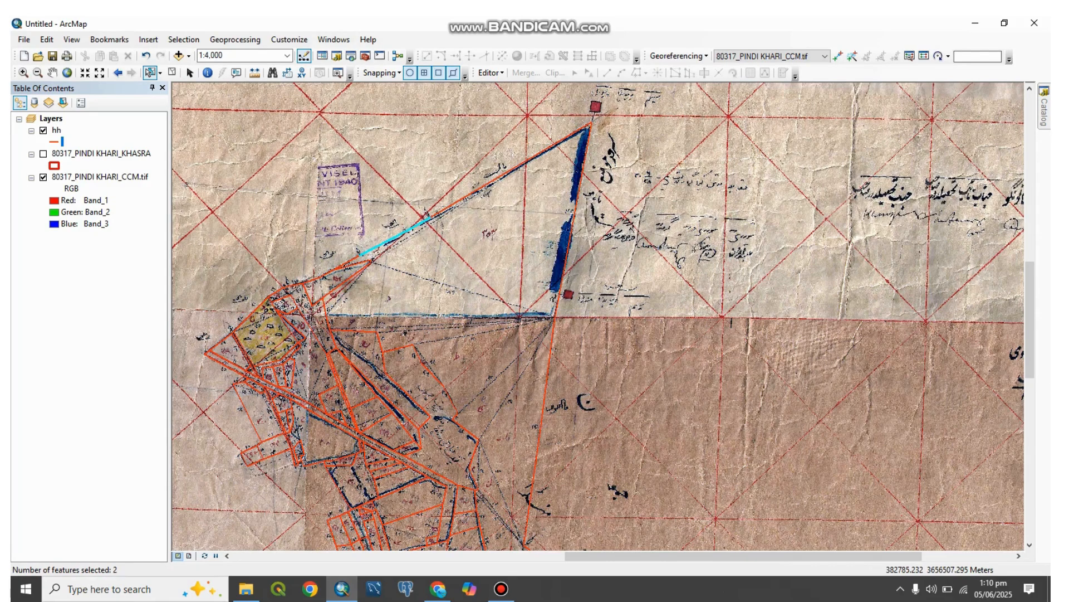
pyautogui.scroll(3, 582, 303)
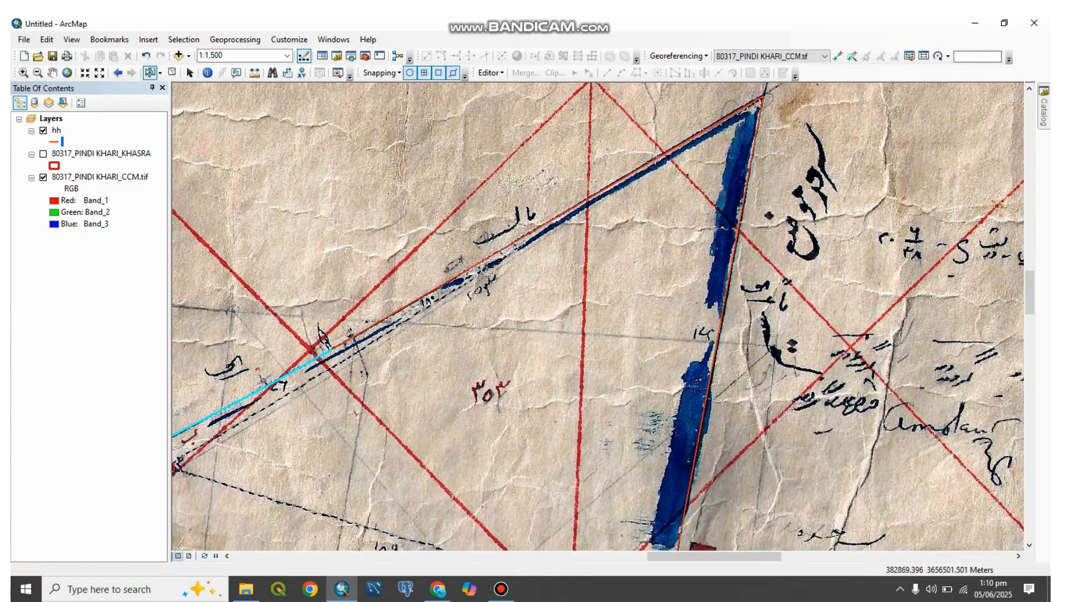
pyautogui.moveTo(504, 340); pyautogui.dragTo(722, 270)
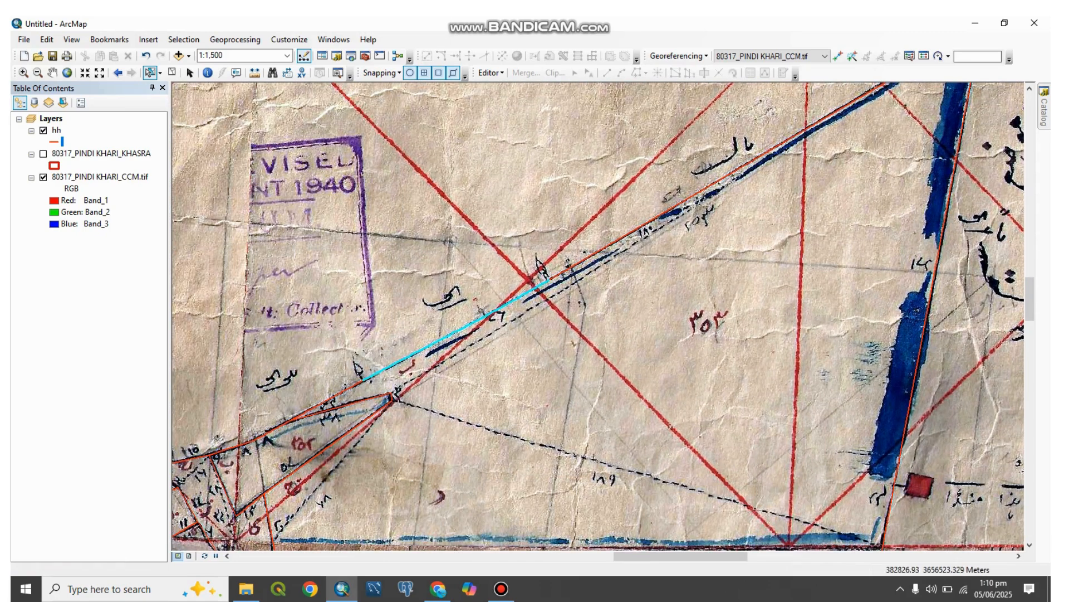
pyautogui.moveTo(527, 325); pyautogui.dragTo(412, 395)
pyautogui.moveTo(600, 234); pyautogui.dragTo(751, 189)
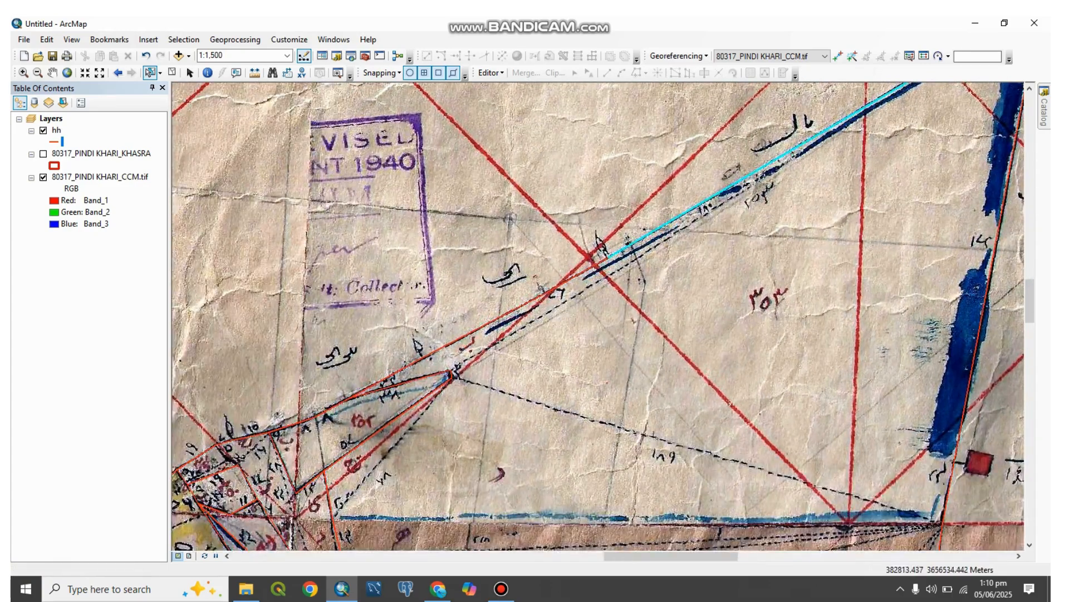
pyautogui.moveTo(569, 265); pyautogui.dragTo(579, 285)
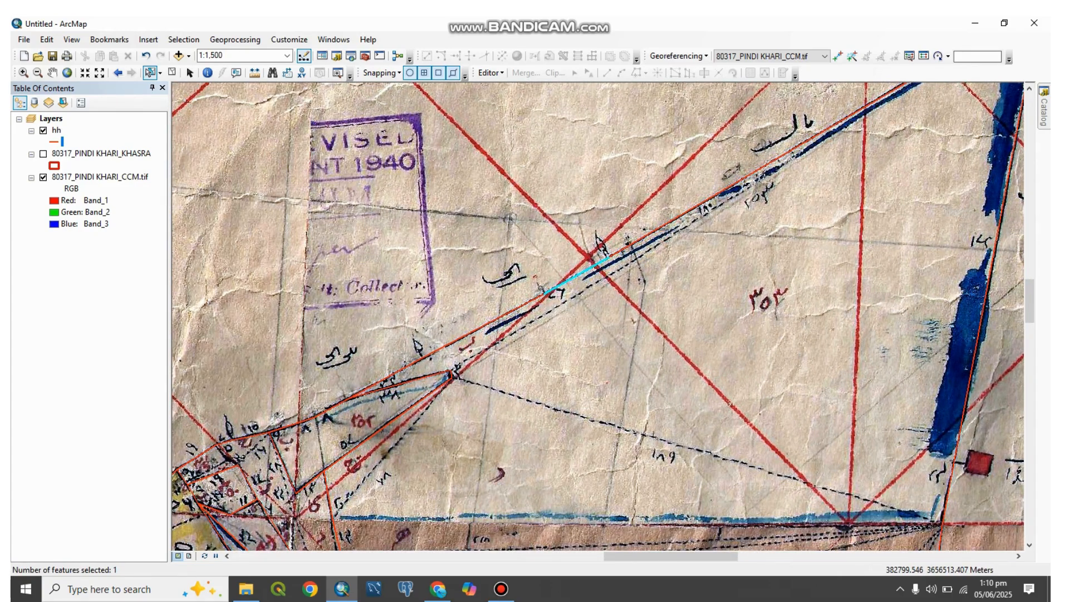
# Step: Check the line segments around the narrow triangular parcel below the northern boundary, selecting its long lower edge and short tip edge
pyautogui.scroll(-1, 593, 295)
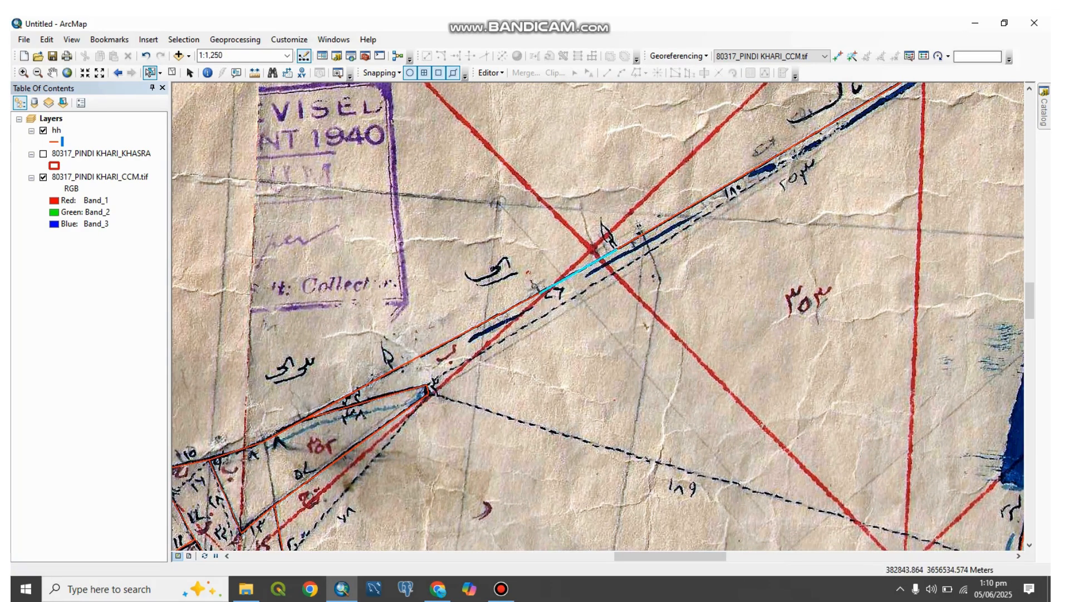
pyautogui.moveTo(444, 329); pyautogui.dragTo(583, 300)
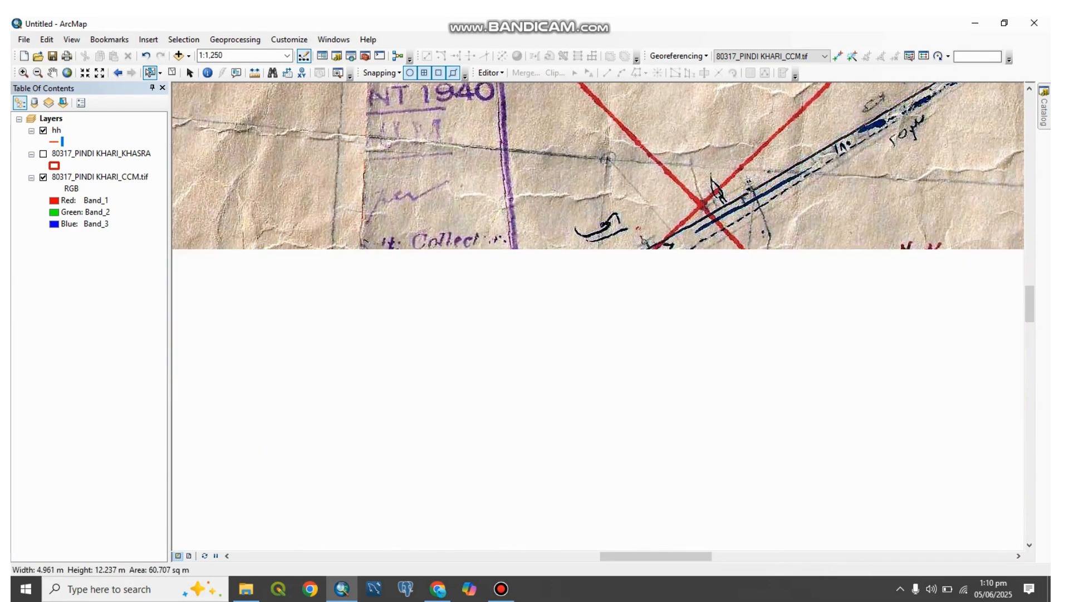
pyautogui.moveTo(456, 340); pyautogui.dragTo(519, 377)
pyautogui.click(460, 362)
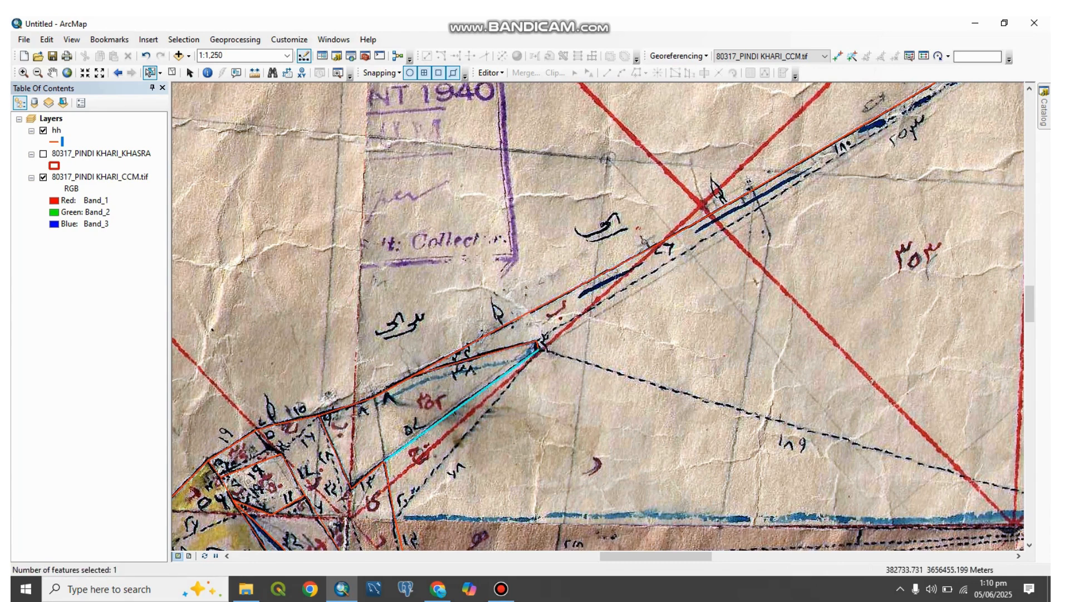
pyautogui.click(538, 344)
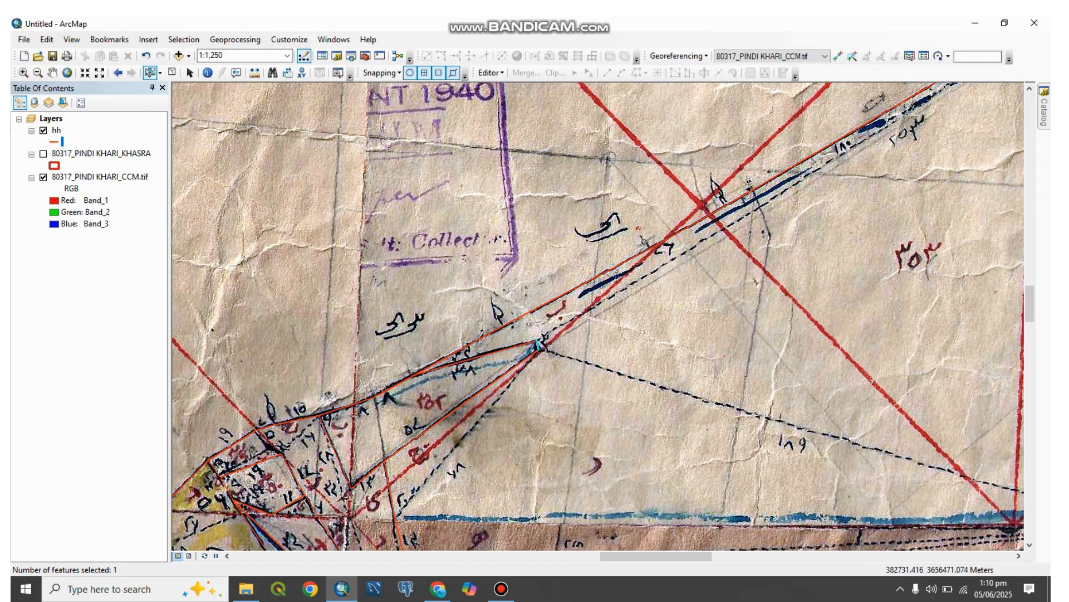
# Step: Select the long lower edge line of the narrow triangular parcel and start an edit session on the hh layer
pyautogui.scroll(2, 526, 371)
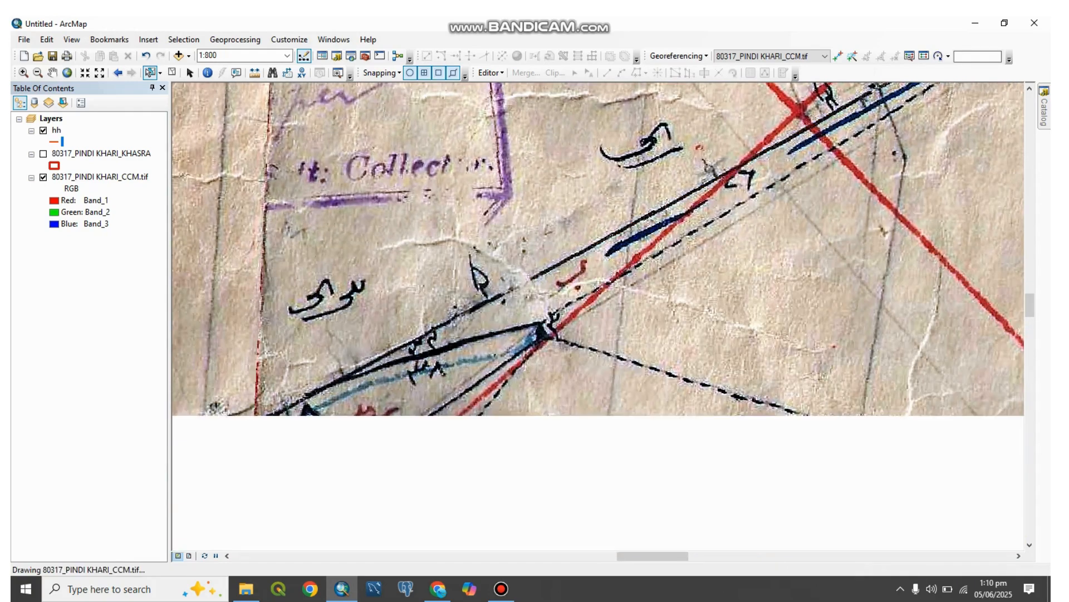
pyautogui.moveTo(520, 347); pyautogui.dragTo(529, 367)
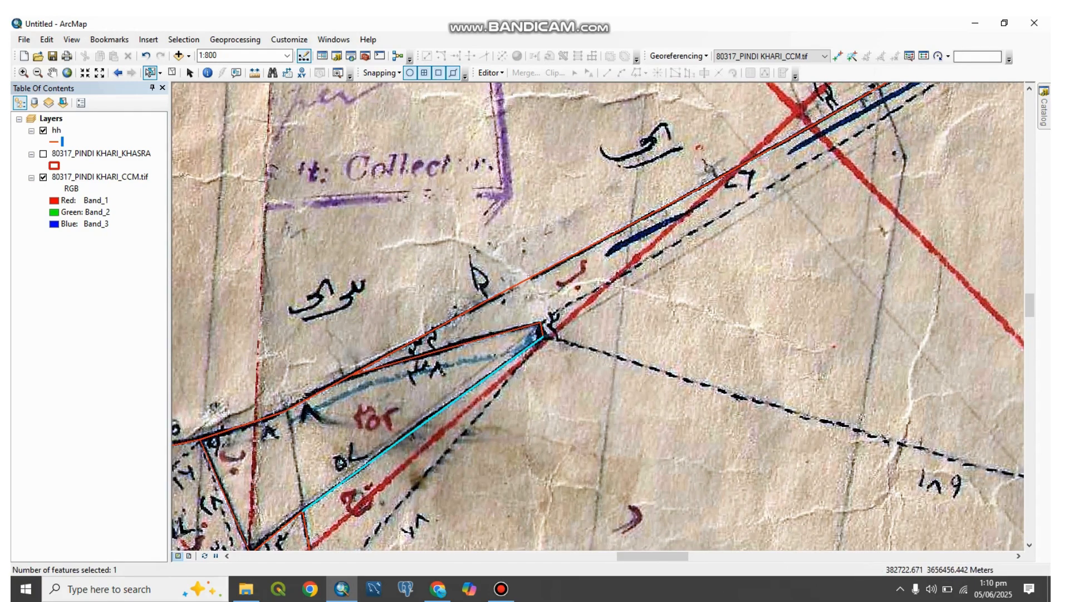
pyautogui.rightClick(57, 131)
pyautogui.moveTo(167, 295)
pyautogui.click(281, 297)
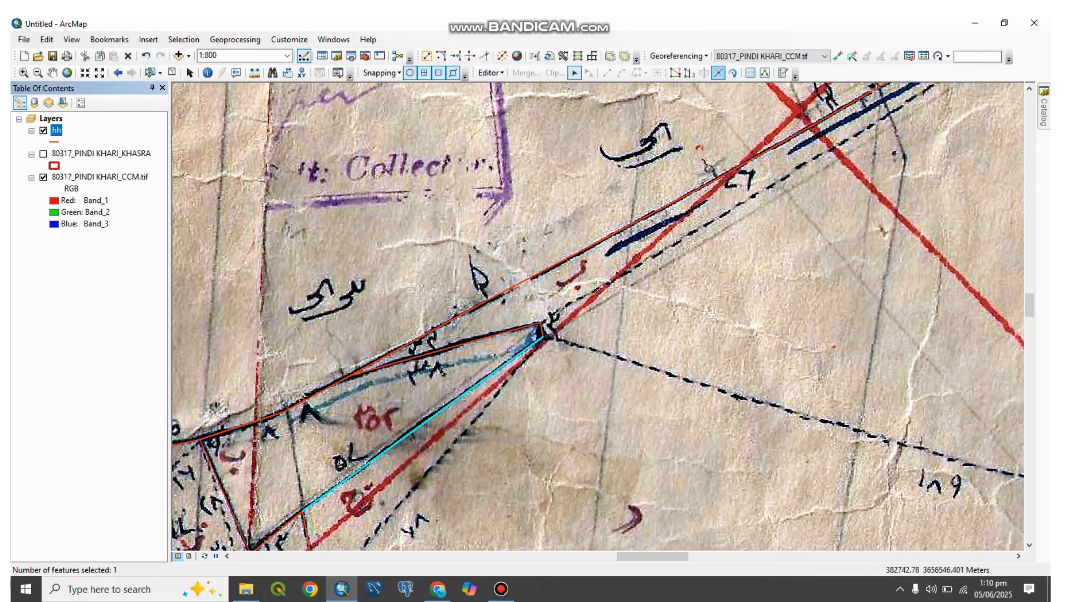
# Step: Split the selected lower edge line near its middle with the Split tool and select each resulting piece to check it
pyautogui.click(718, 72)
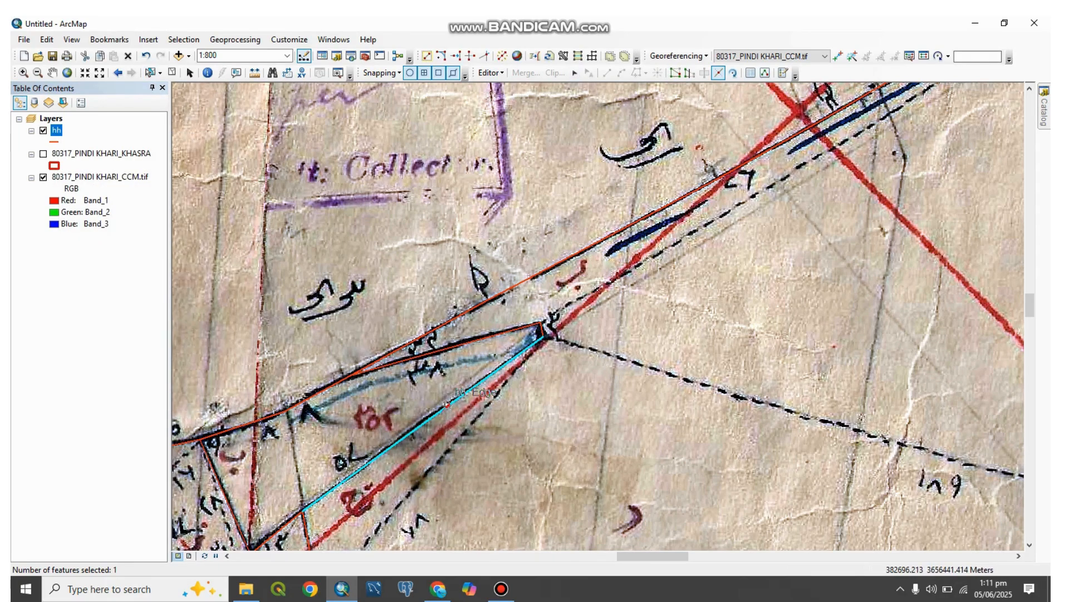
pyautogui.click(445, 408)
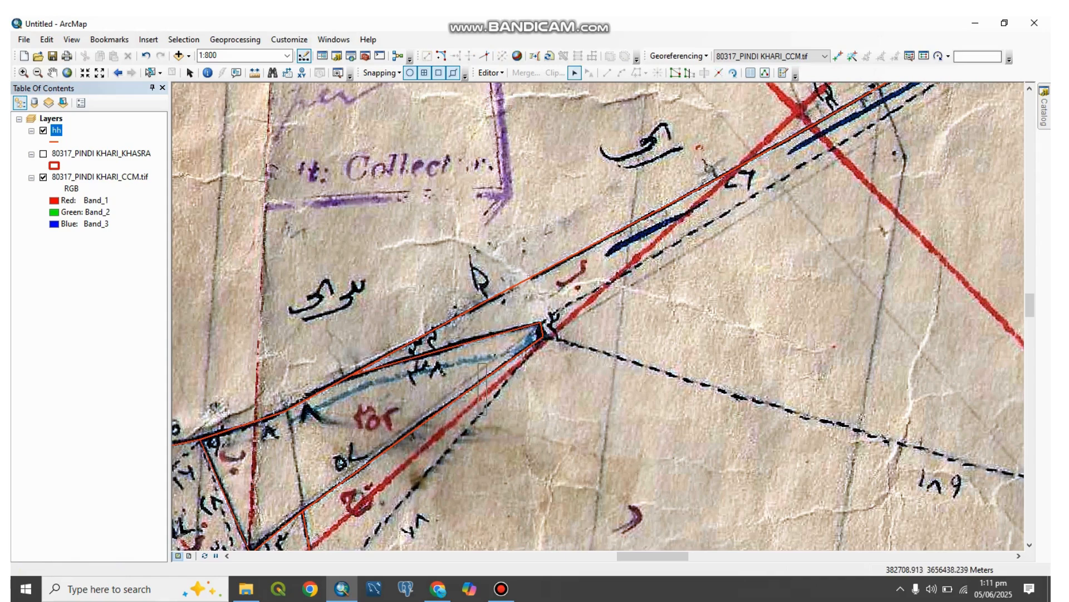
pyautogui.click(476, 387)
pyautogui.click(410, 433)
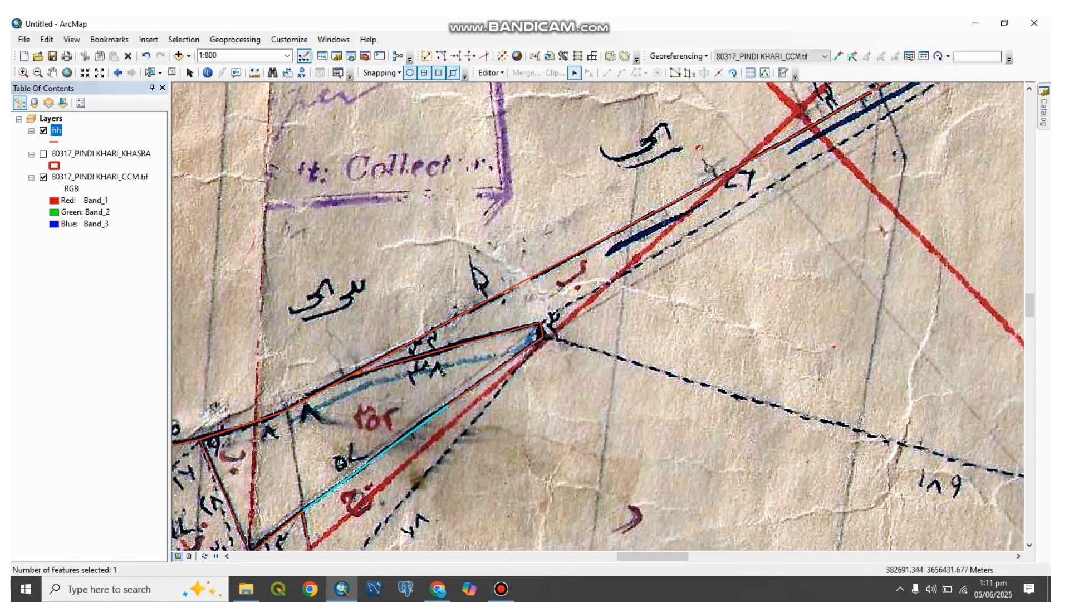
pyautogui.moveTo(624, 403); pyautogui.dragTo(649, 272)
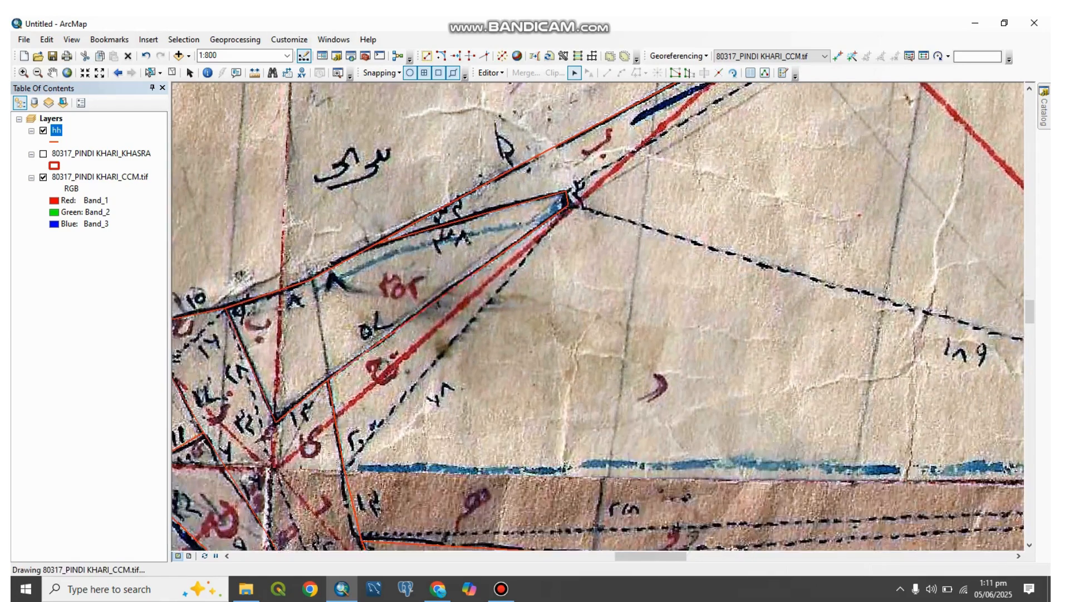
# Step: Undo the split of the narrow triangular parcel's long lower edge and reselect the whole line
pyautogui.click(171, 73)
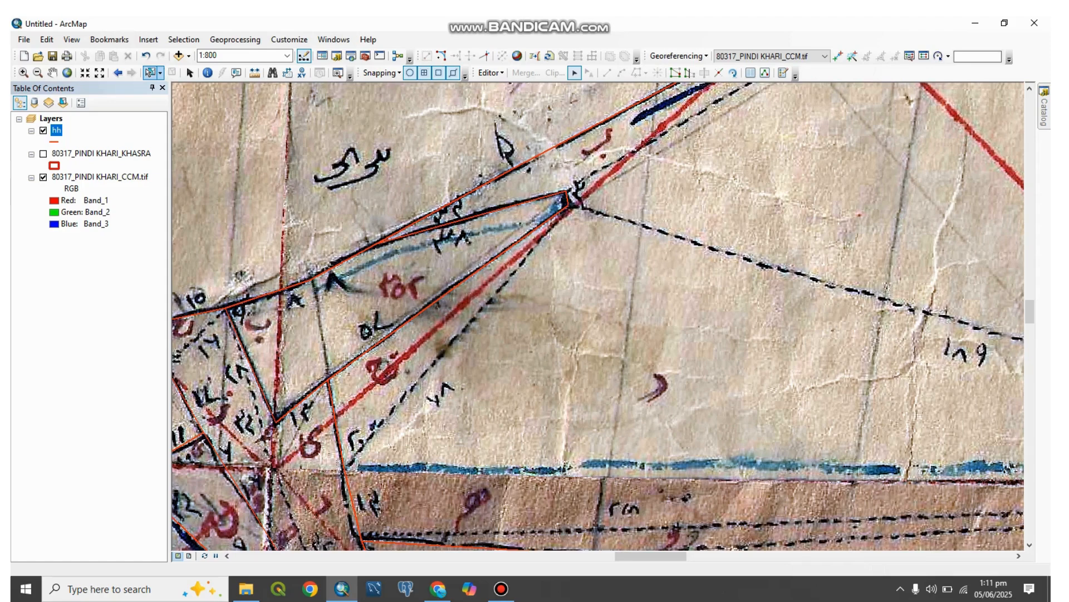
pyautogui.click(413, 318)
pyautogui.click(146, 56)
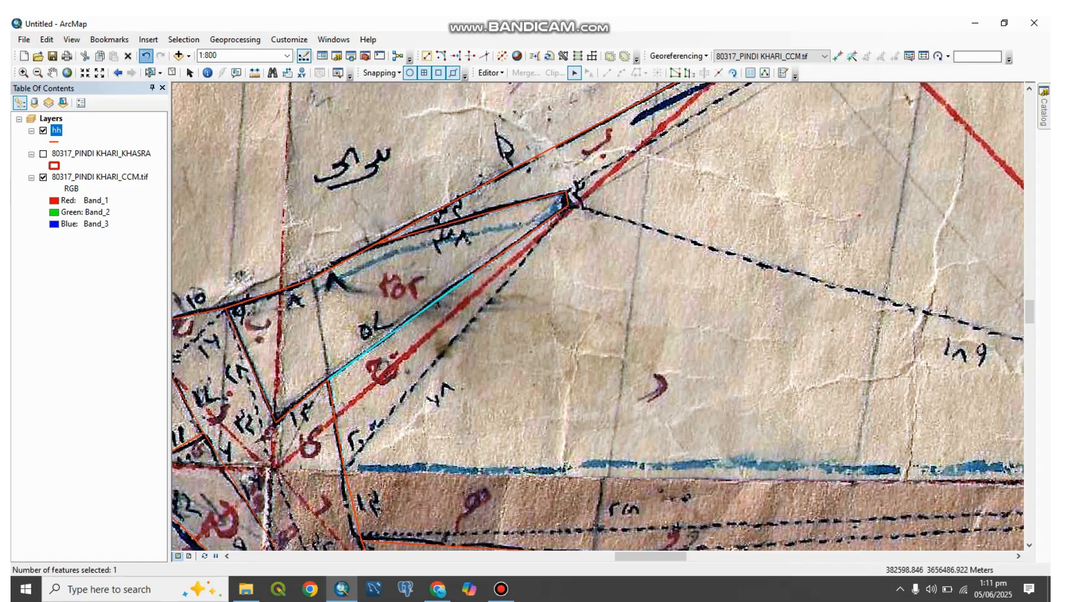
pyautogui.click(148, 73)
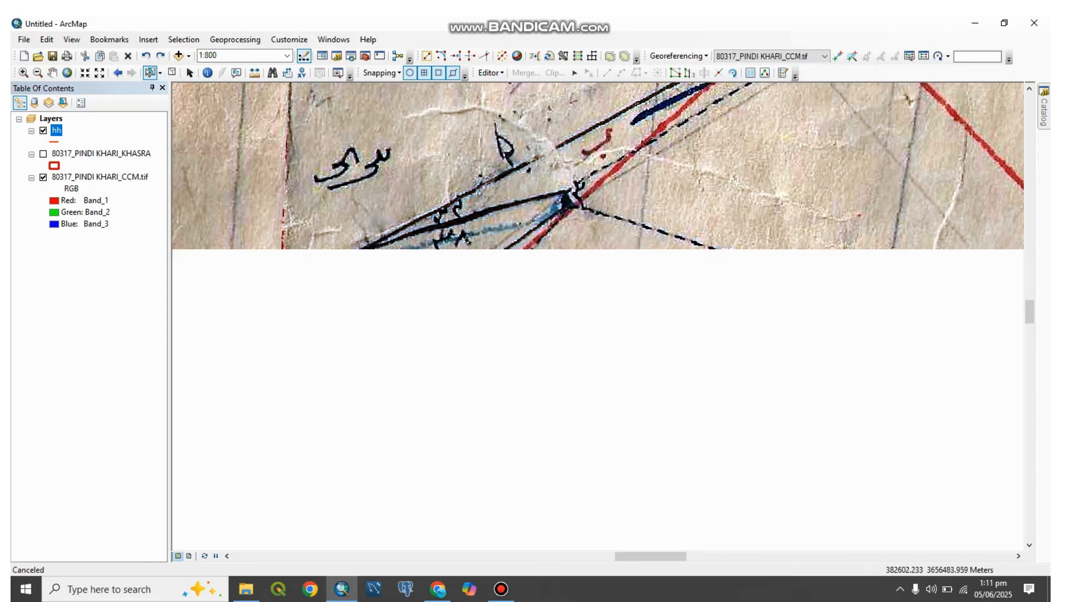
pyautogui.moveTo(529, 250); pyautogui.dragTo(468, 356)
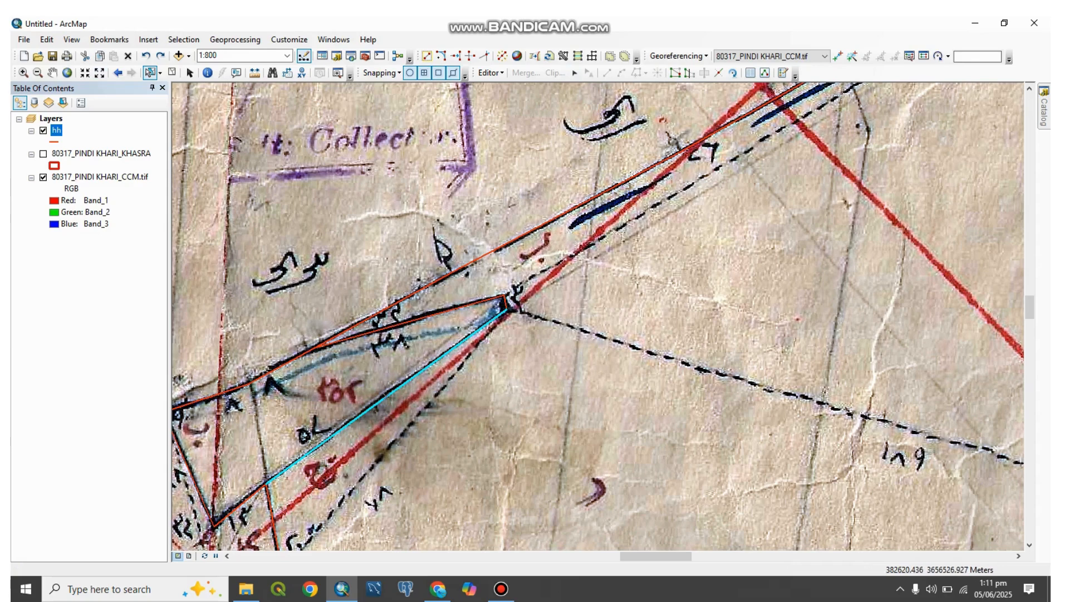
# Step: Examine the junction at the tip of the narrow blue-marked wedge, selecting the individual hh lines that meet there
pyautogui.click(110, 40)
pyautogui.click(128, 85)
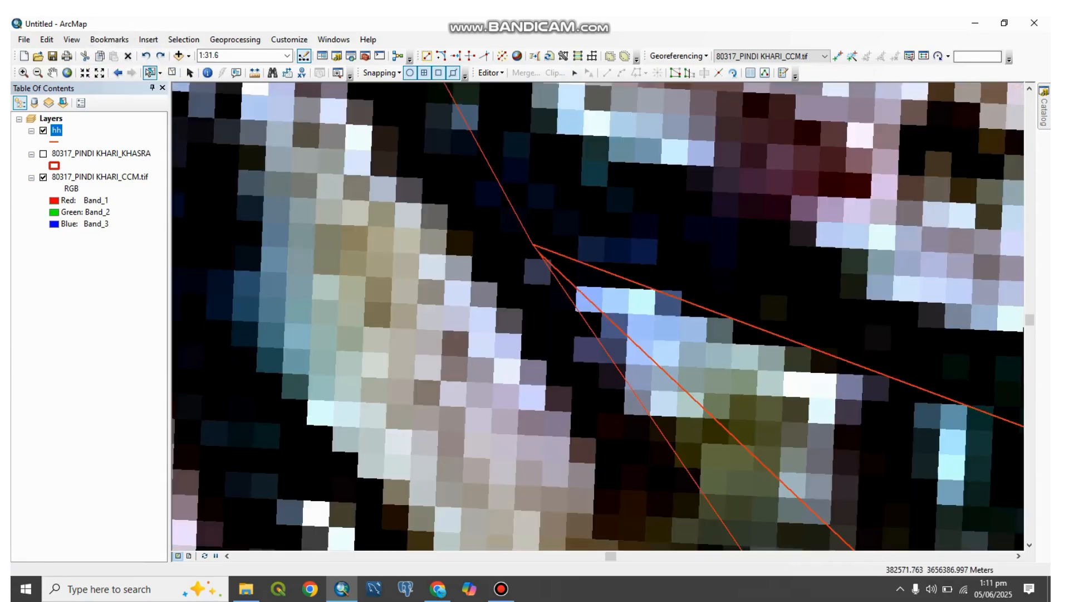
pyautogui.scroll(5, 593, 304)
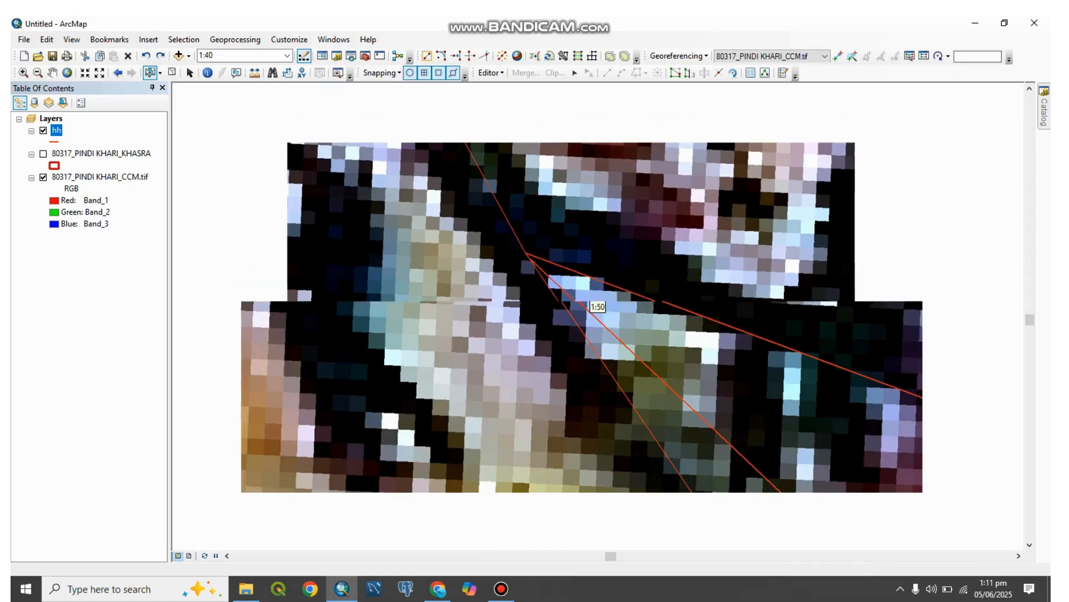
pyautogui.scroll(3, 593, 304)
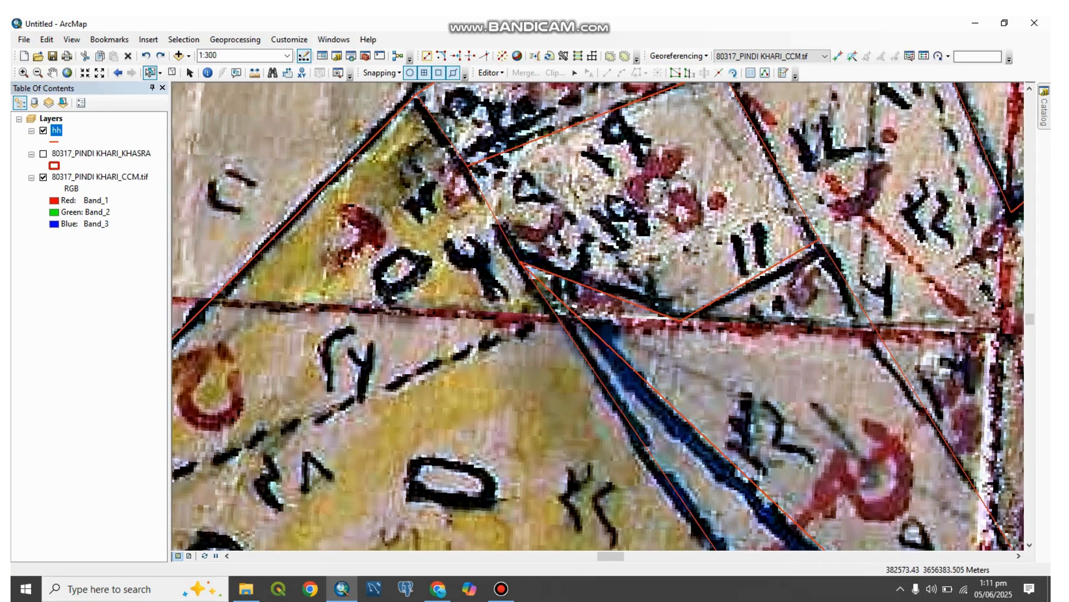
pyautogui.scroll(-2, 593, 303)
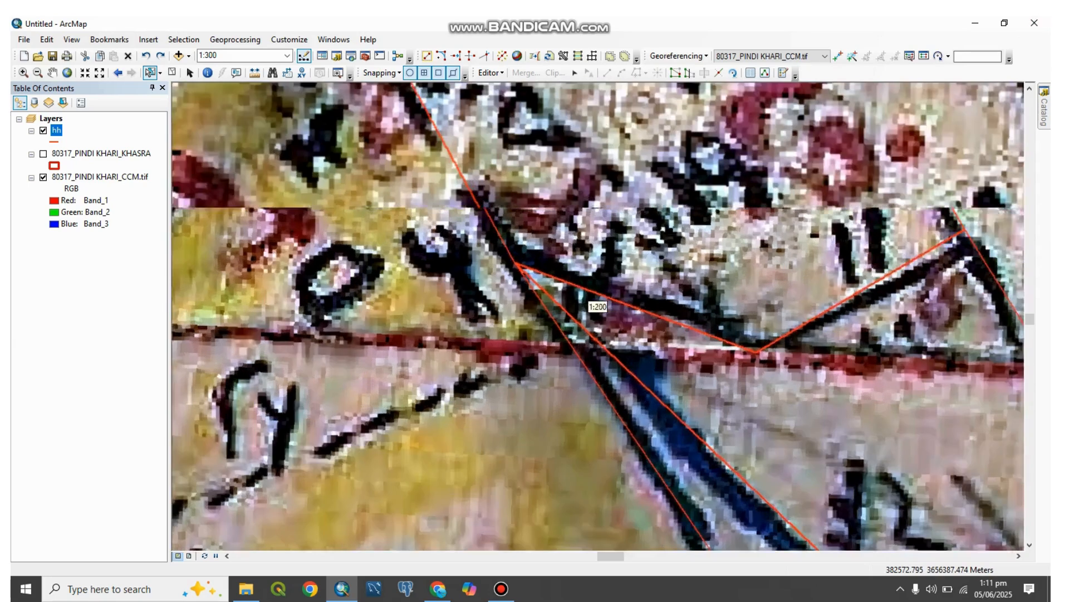
pyautogui.scroll(-2, 593, 303)
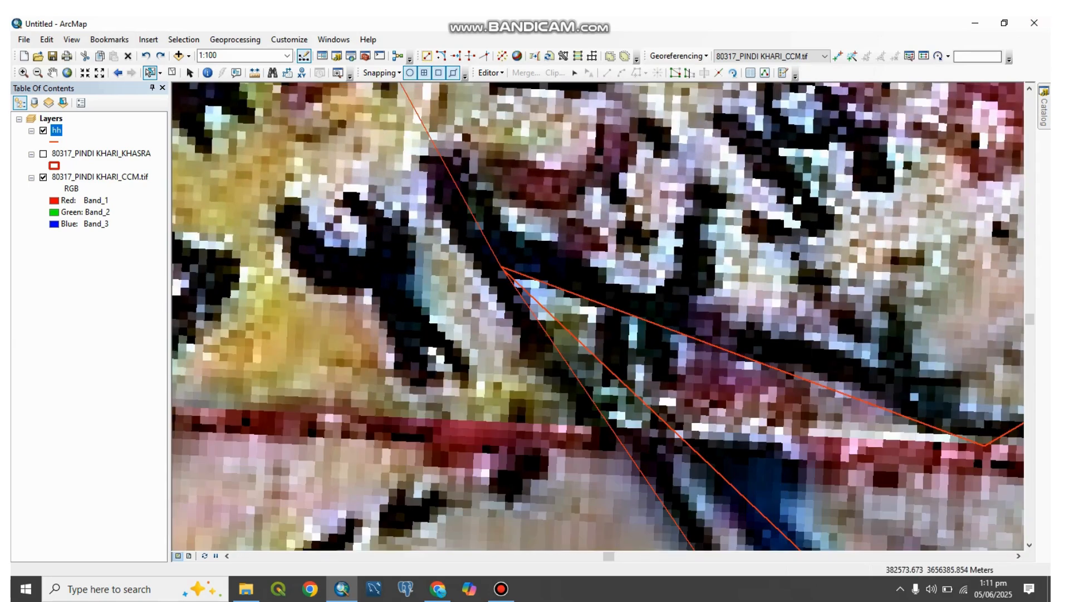
pyautogui.click(539, 299)
pyautogui.moveTo(547, 312); pyautogui.dragTo(556, 315)
pyautogui.scroll(-1, 590, 301)
pyautogui.scroll(-2, 598, 307)
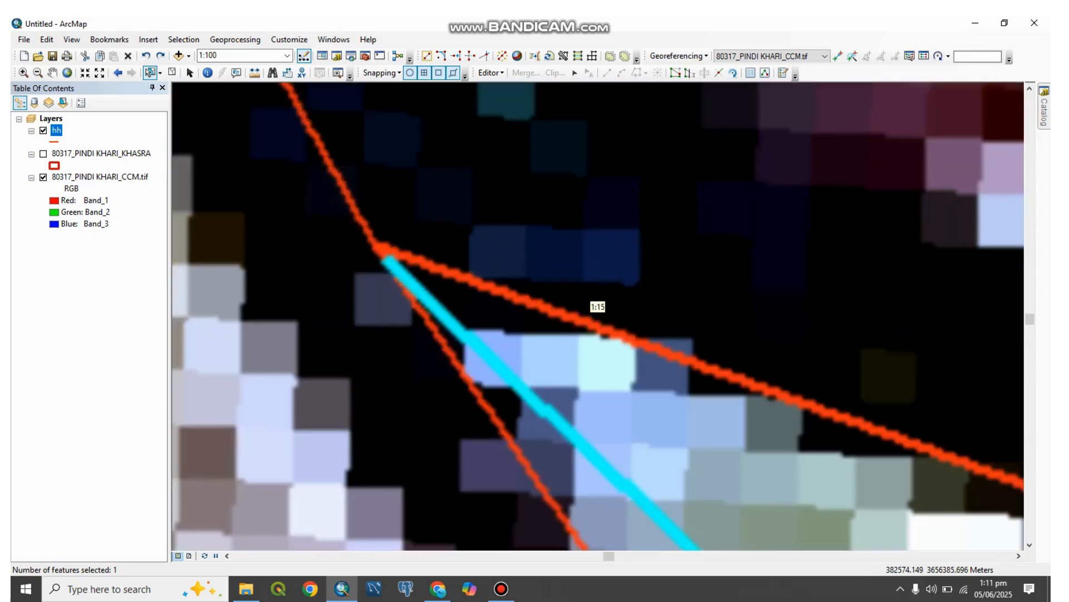
pyautogui.moveTo(427, 249); pyautogui.dragTo(453, 277)
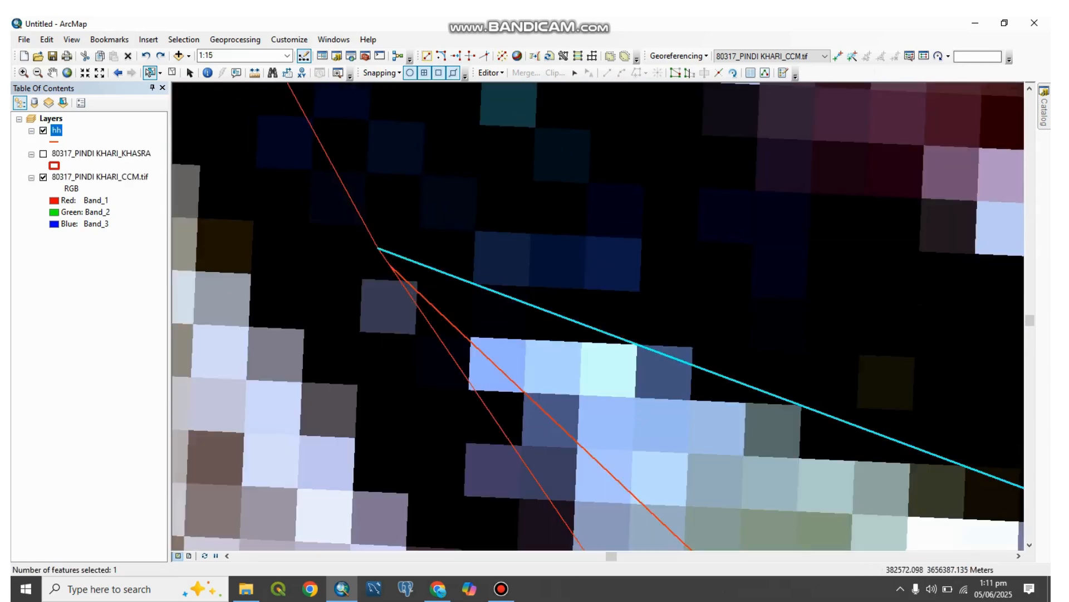
pyautogui.moveTo(388, 258); pyautogui.dragTo(373, 261)
pyautogui.moveTo(427, 314); pyautogui.dragTo(399, 338)
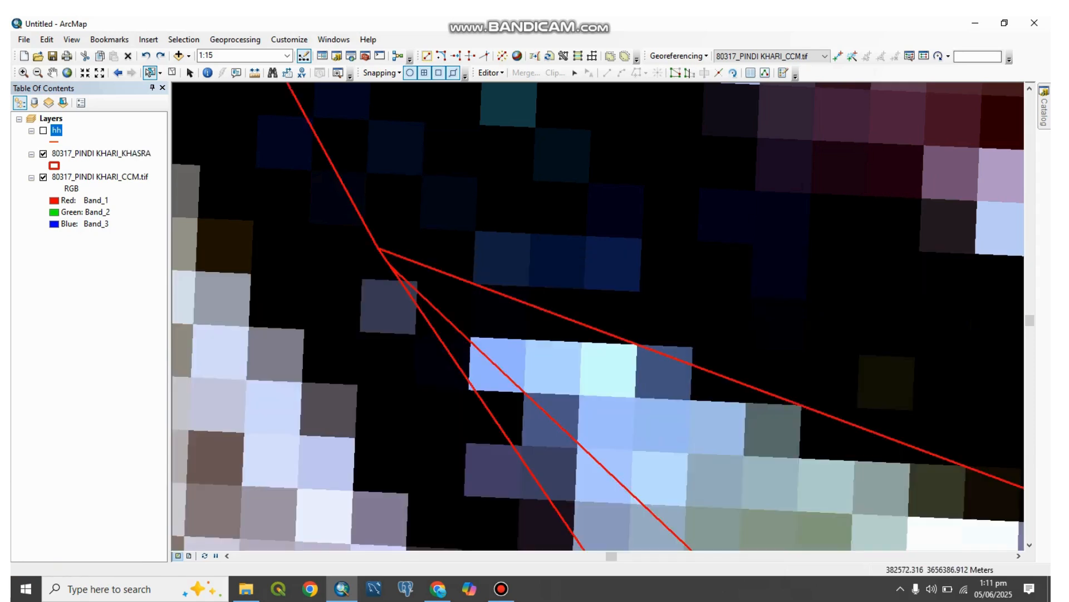
# Step: Select the narrow wedge polygon below the junction and start editing the 80317_PINDI KHARI_KHASRA layer
pyautogui.click(467, 329)
pyautogui.click(467, 347)
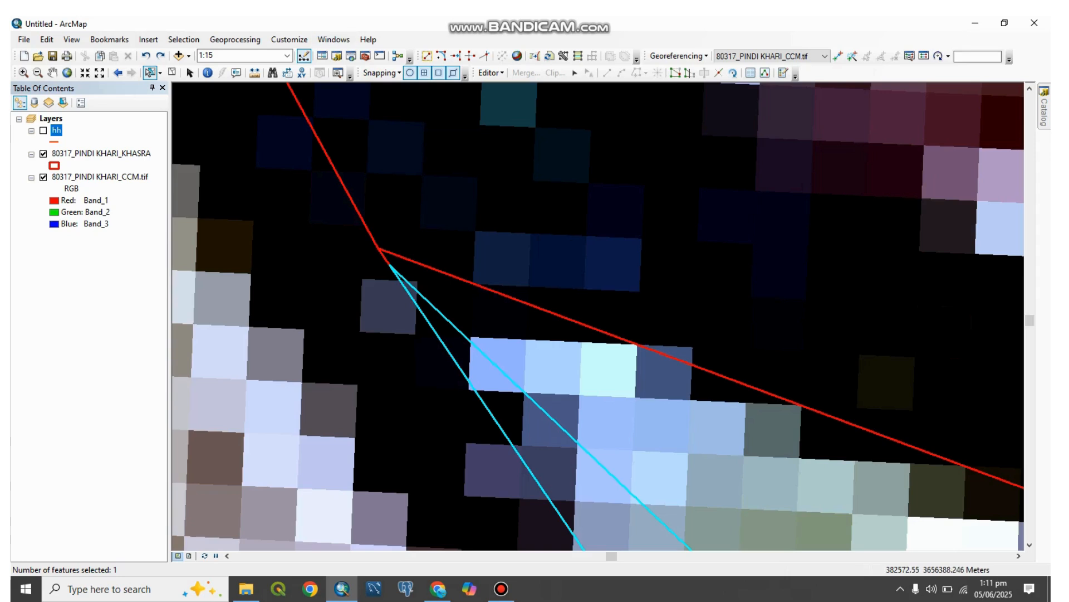
pyautogui.click(676, 73)
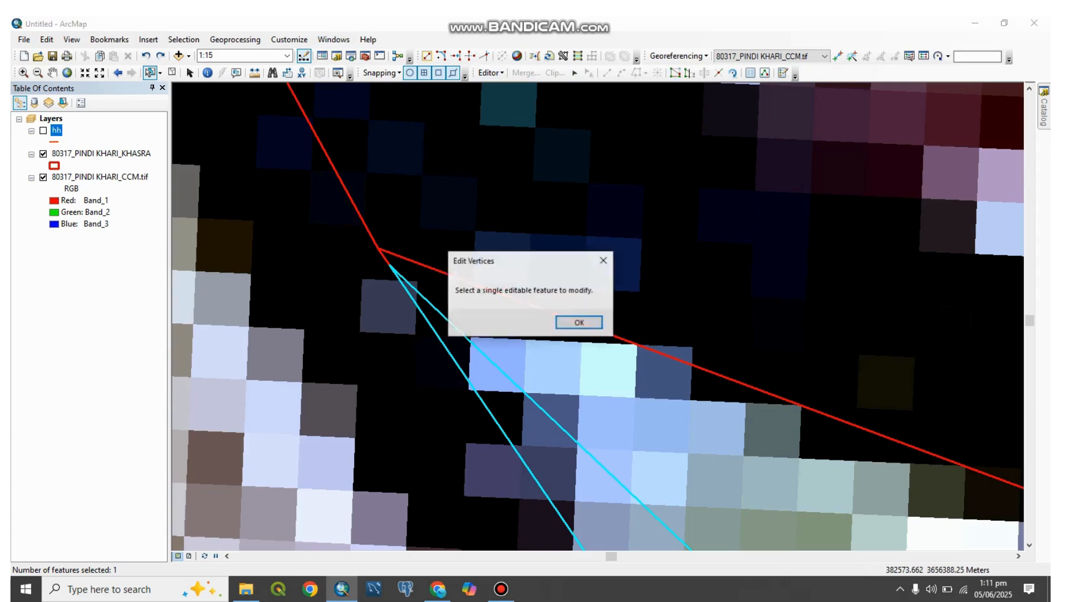
pyautogui.click(580, 322)
pyautogui.rightClick(117, 152)
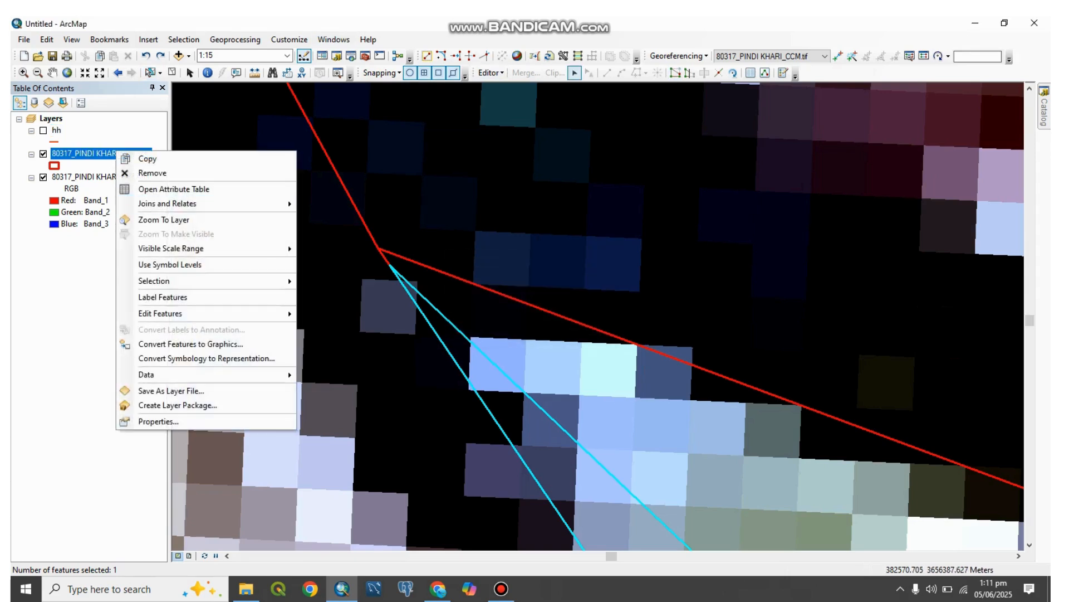
pyautogui.moveTo(178, 314)
pyautogui.click(341, 314)
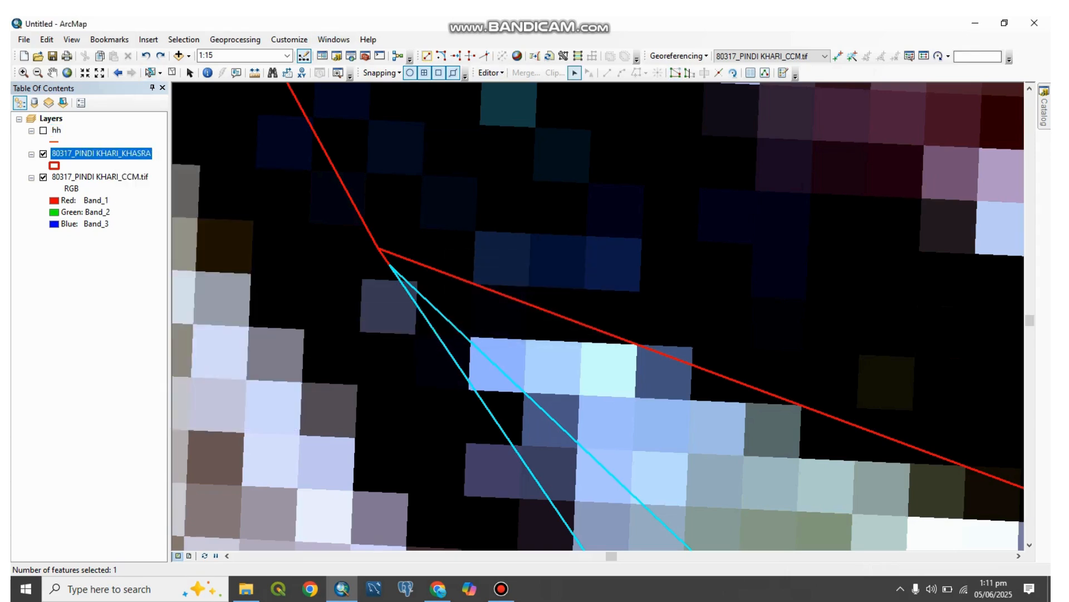
# Step: Move the wedge polygon's tip vertex onto the boundary junction and clip the overlapping area with the Clip command
pyautogui.click(675, 73)
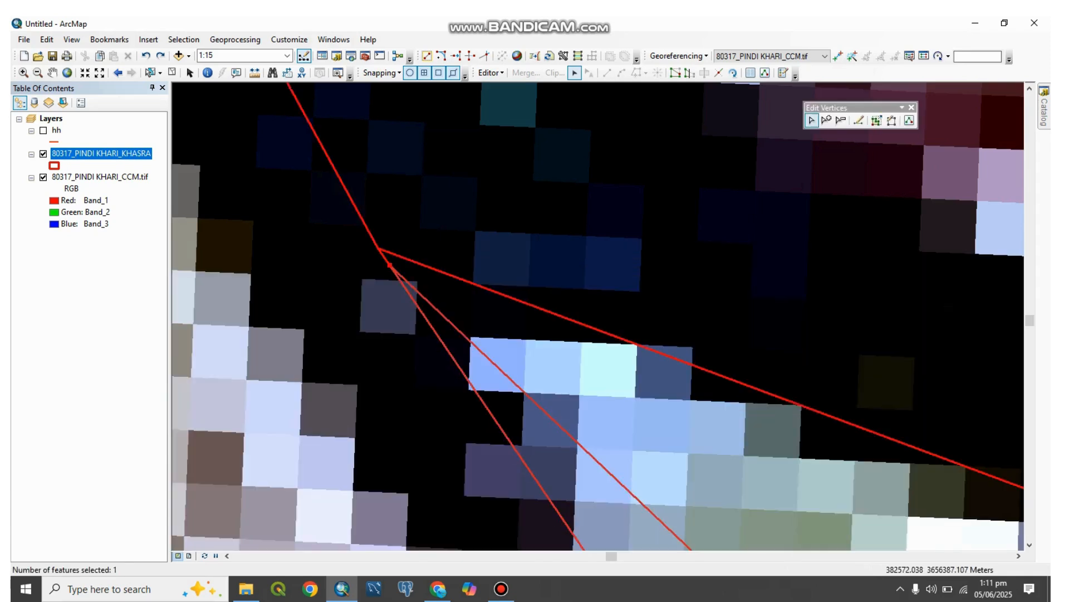
pyautogui.moveTo(390, 265); pyautogui.dragTo(378, 248)
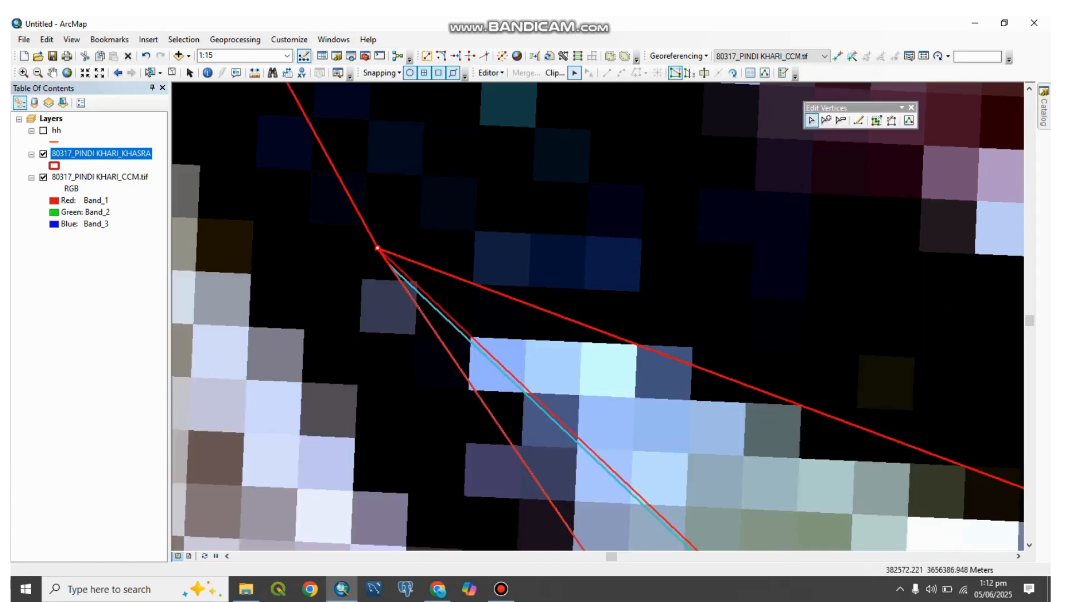
pyautogui.press('F2')
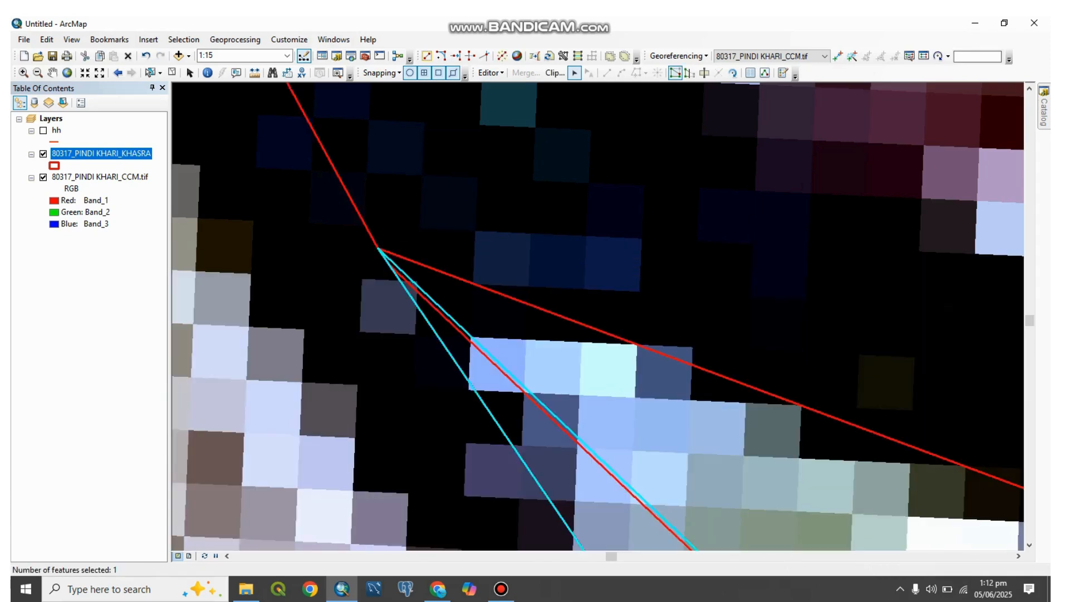
pyautogui.click(490, 72)
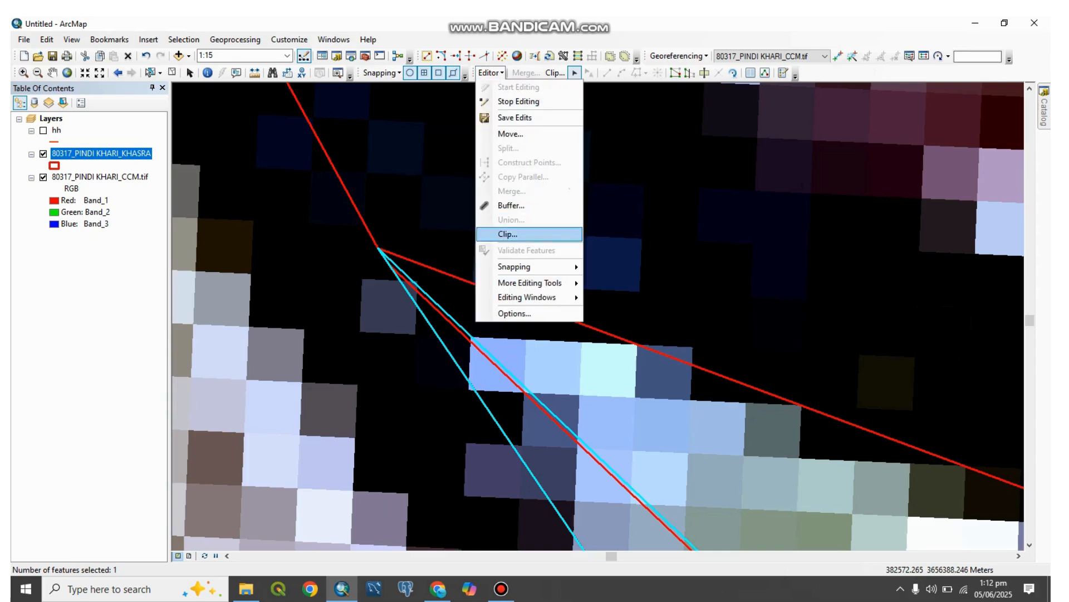
pyautogui.click(501, 234)
pyautogui.press('Return')
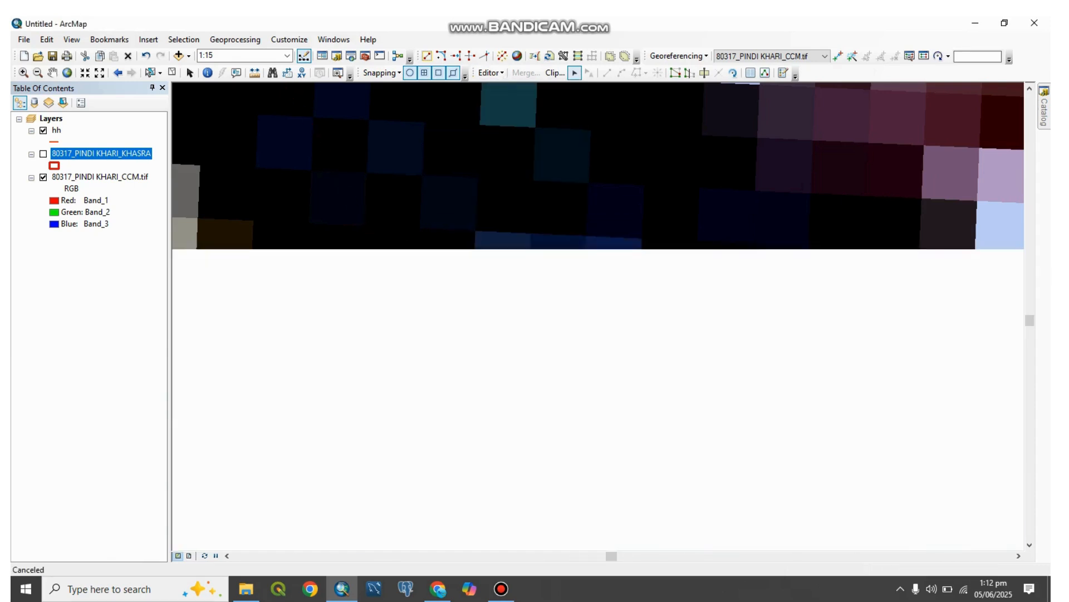
# Step: Start editing the hh layer and move the upper endpoint of the middle line onto the boundary junction
pyautogui.rightClick(56, 130)
pyautogui.moveTo(139, 293)
pyautogui.click(272, 294)
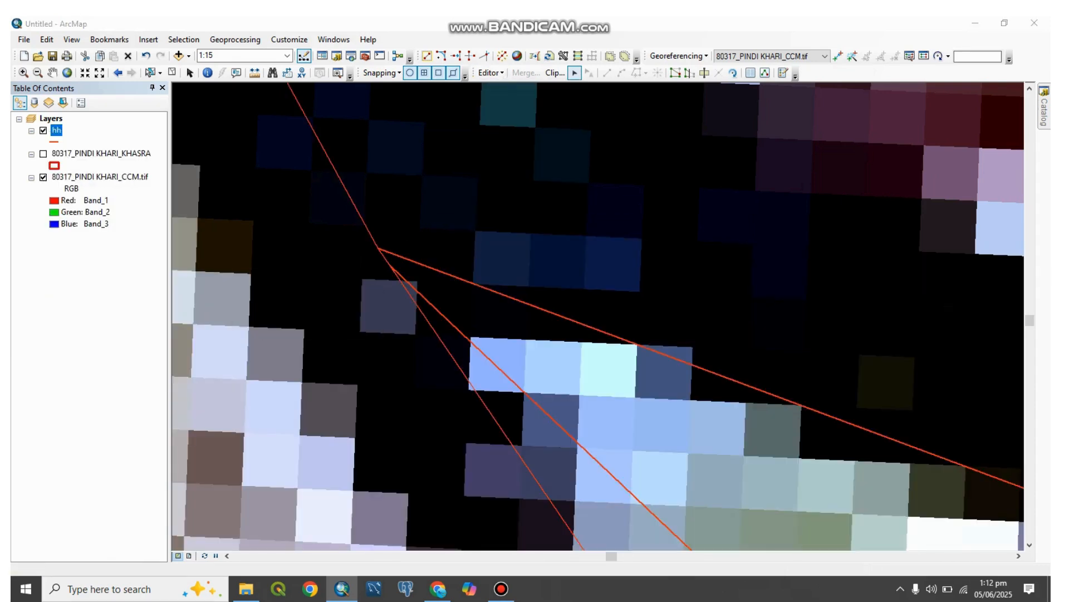
pyautogui.click(487, 342)
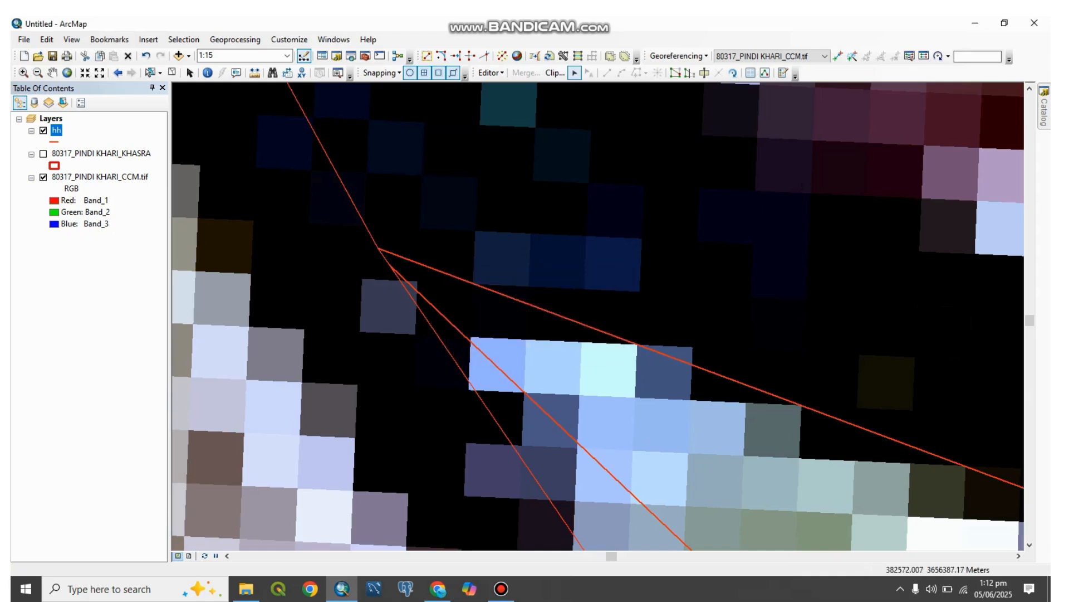
pyautogui.click(529, 396)
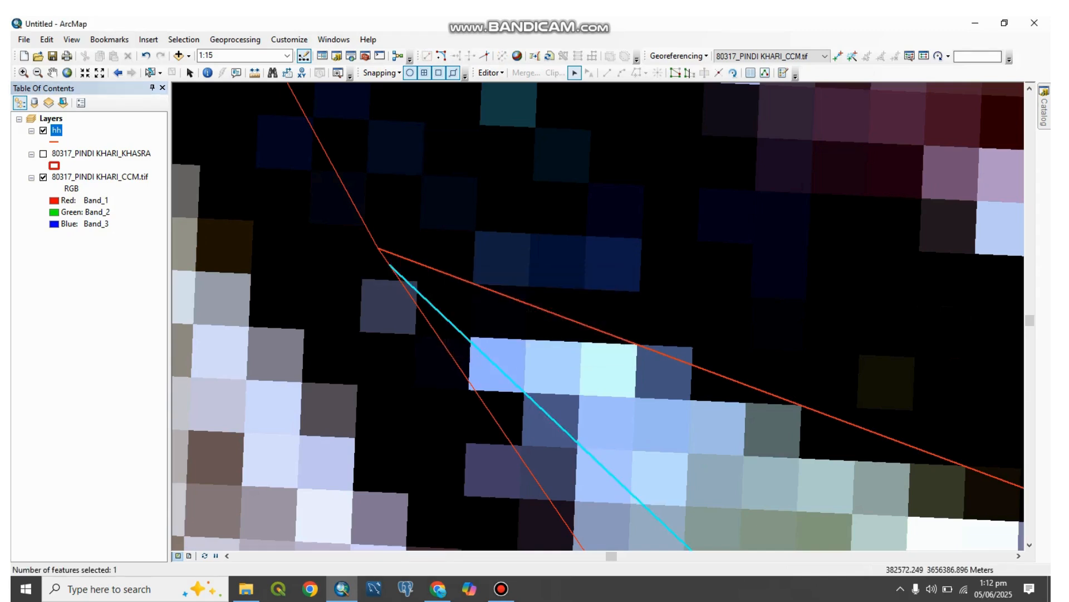
pyautogui.click(676, 72)
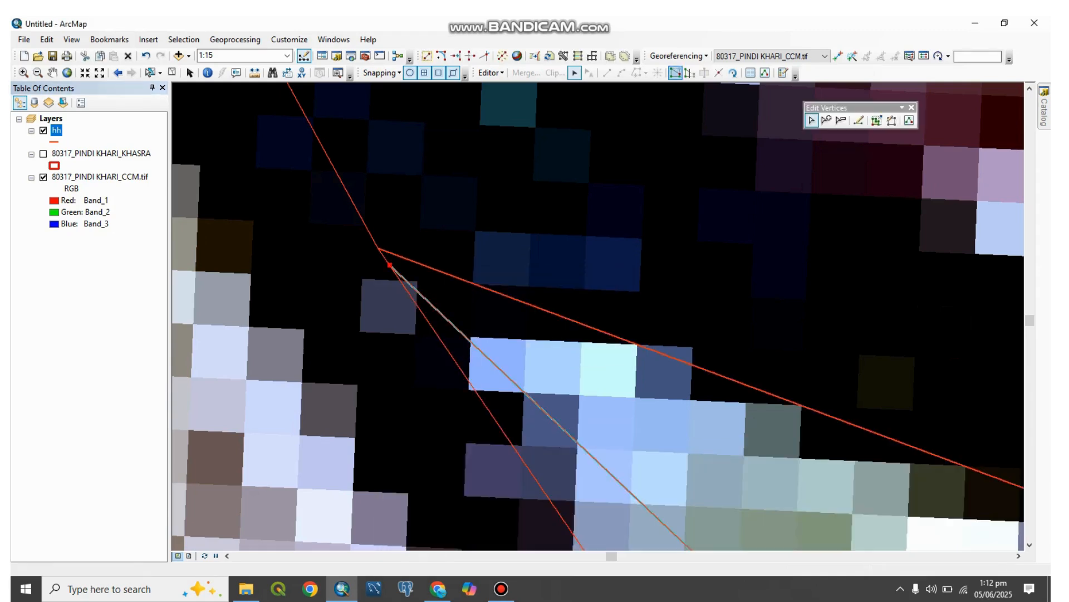
pyautogui.moveTo(390, 265); pyautogui.dragTo(379, 248)
pyautogui.click(473, 212)
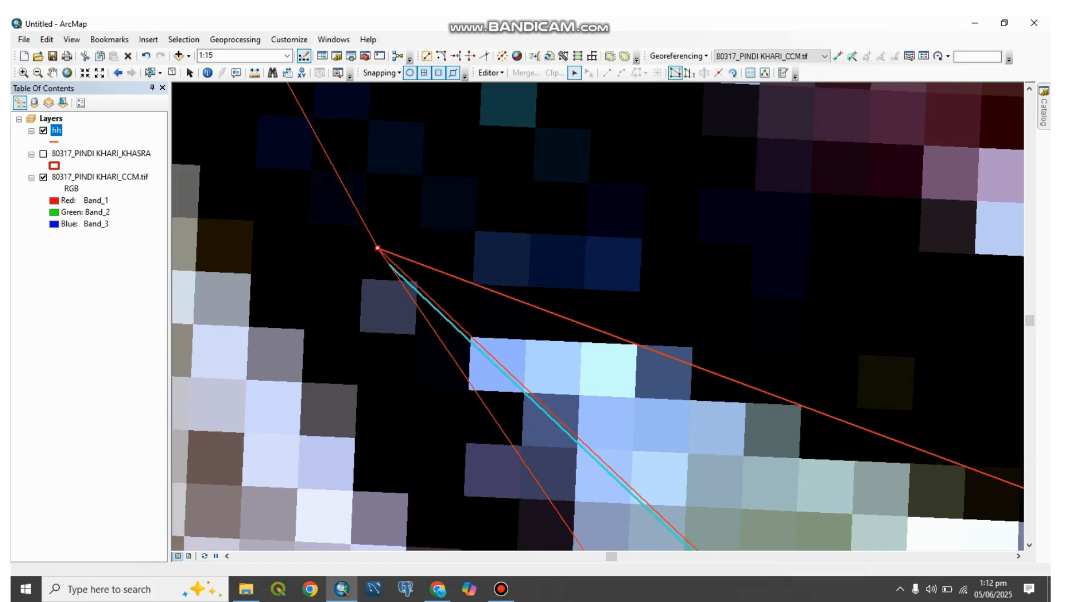
# Step: Merge the tiny hh segment at the junction with the long wedge edge below it into a single COGO line
pyautogui.click(385, 259)
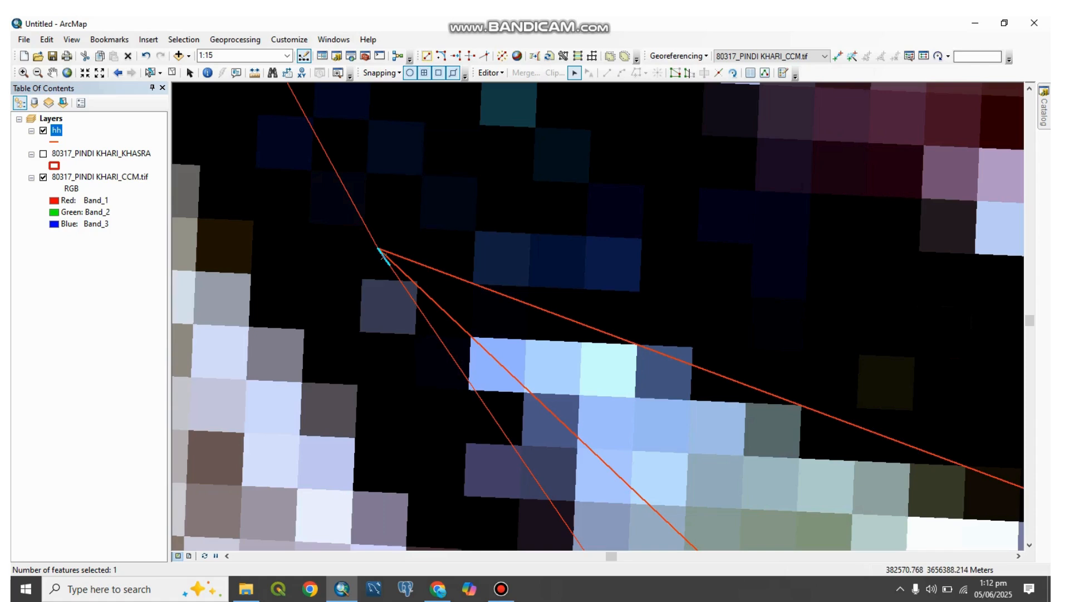
pyautogui.click(150, 72)
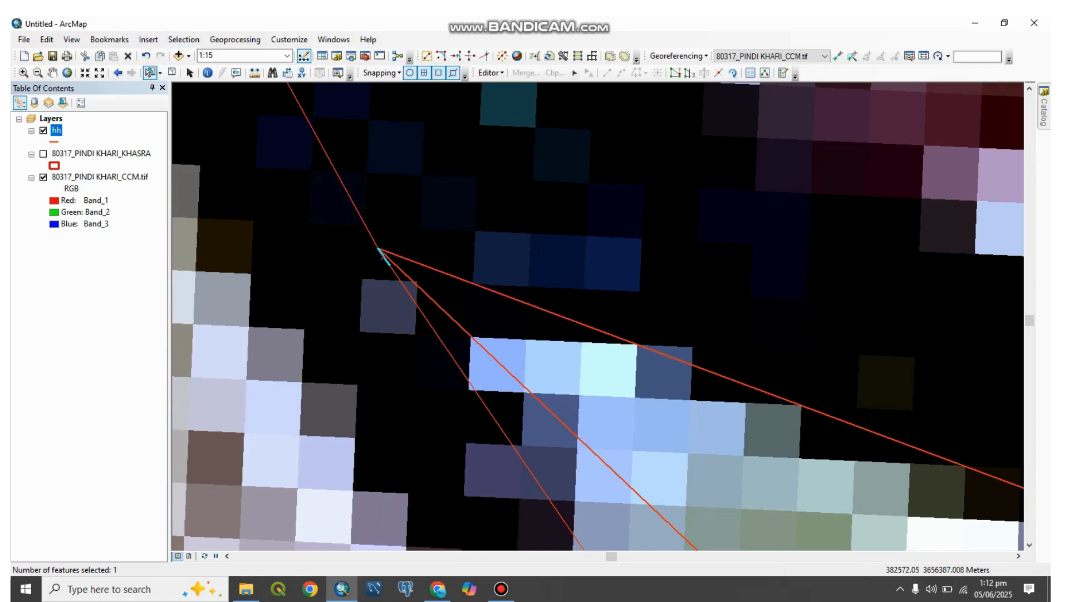
pyautogui.keyDown('shift'); pyautogui.click(401, 291); pyautogui.keyUp('shift')
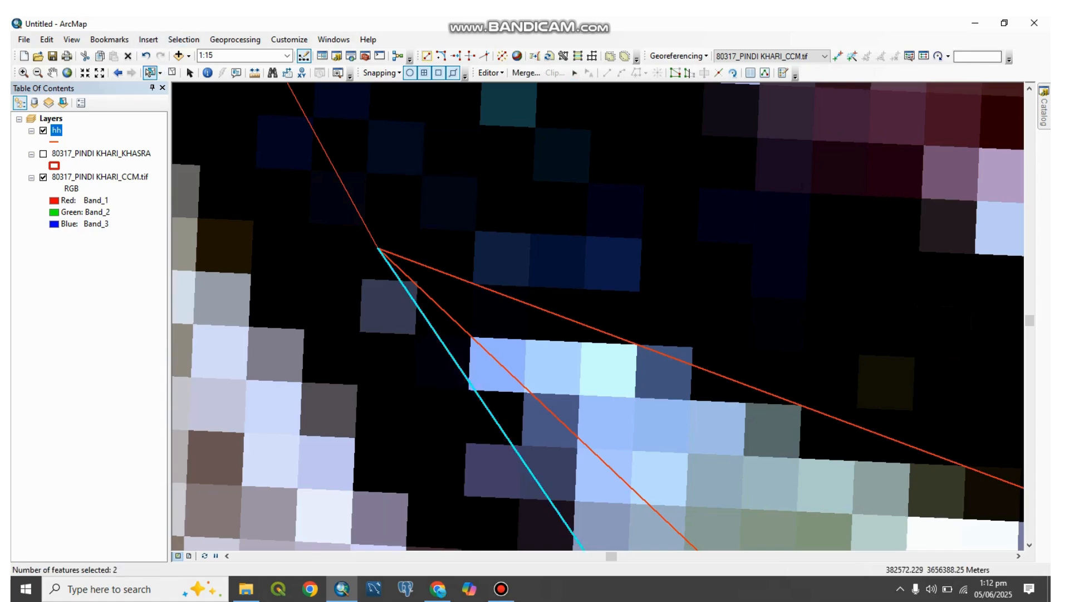
pyautogui.click(490, 72)
pyautogui.click(569, 190)
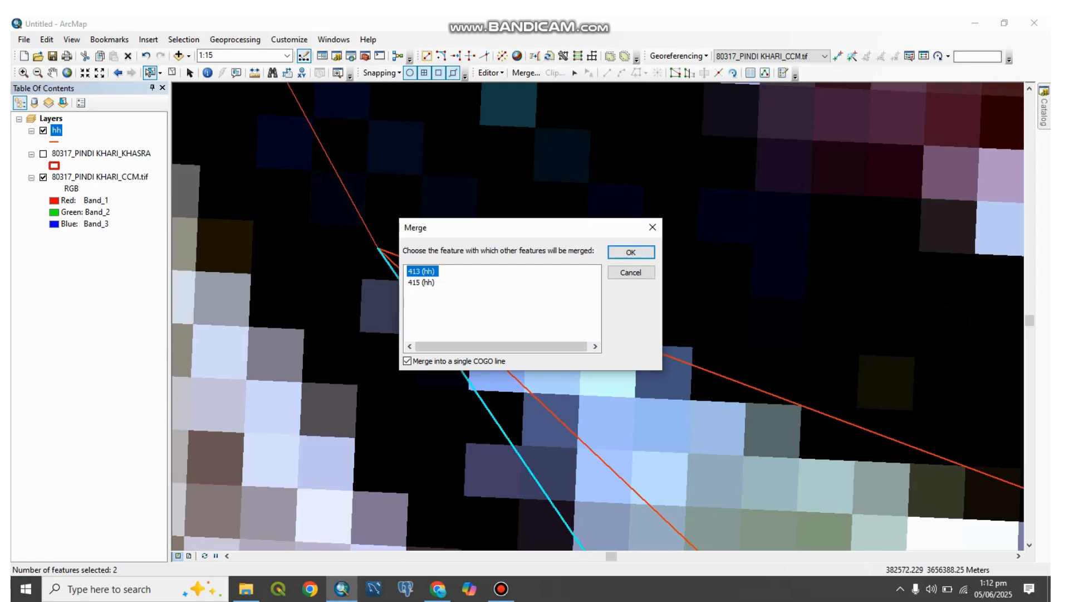
pyautogui.click(631, 252)
# Step: Open the hh layer's attribute table and clear the feature selection
pyautogui.scroll(3, 598, 307)
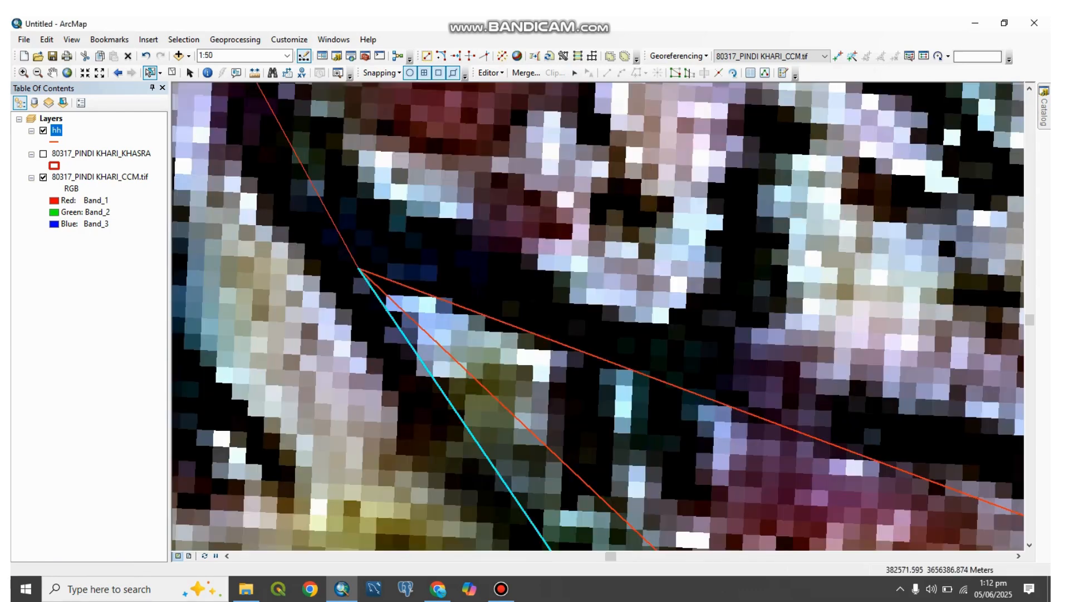
pyautogui.scroll(5, 433, 360)
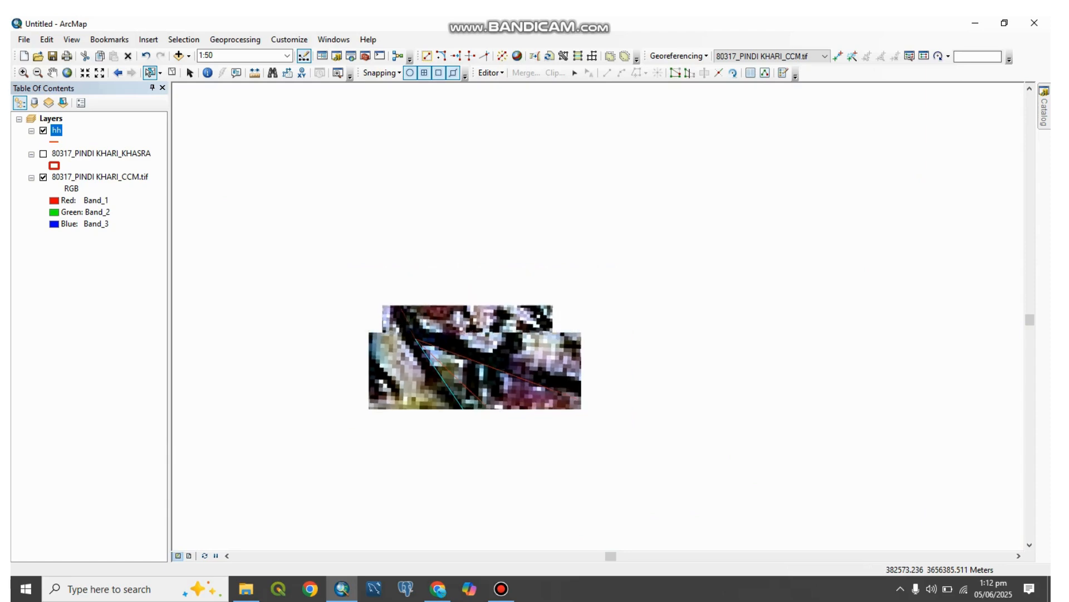
pyautogui.rightClick(56, 130)
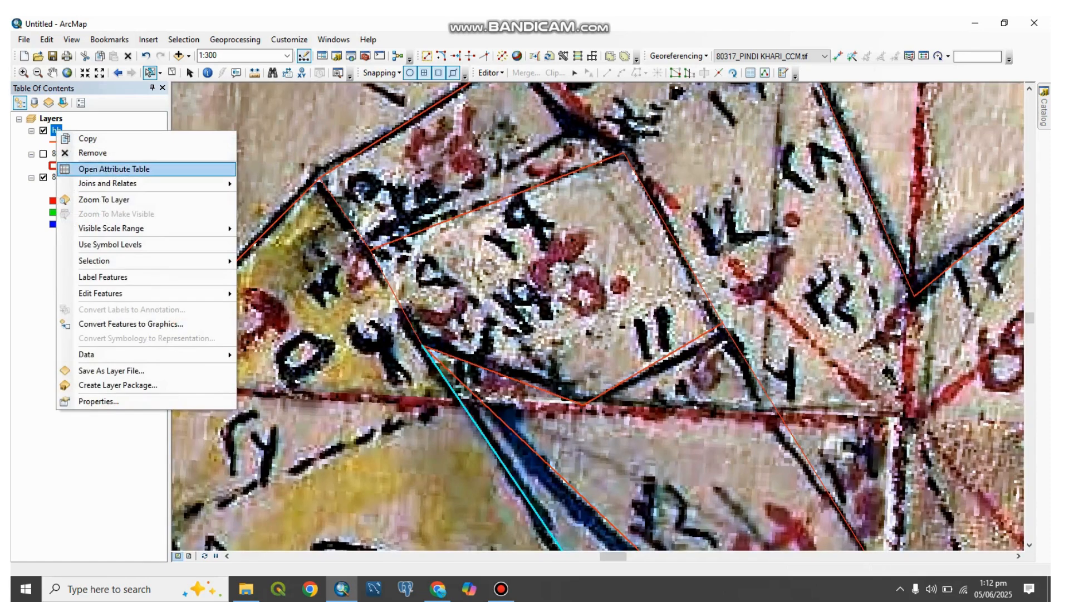
pyautogui.click(114, 169)
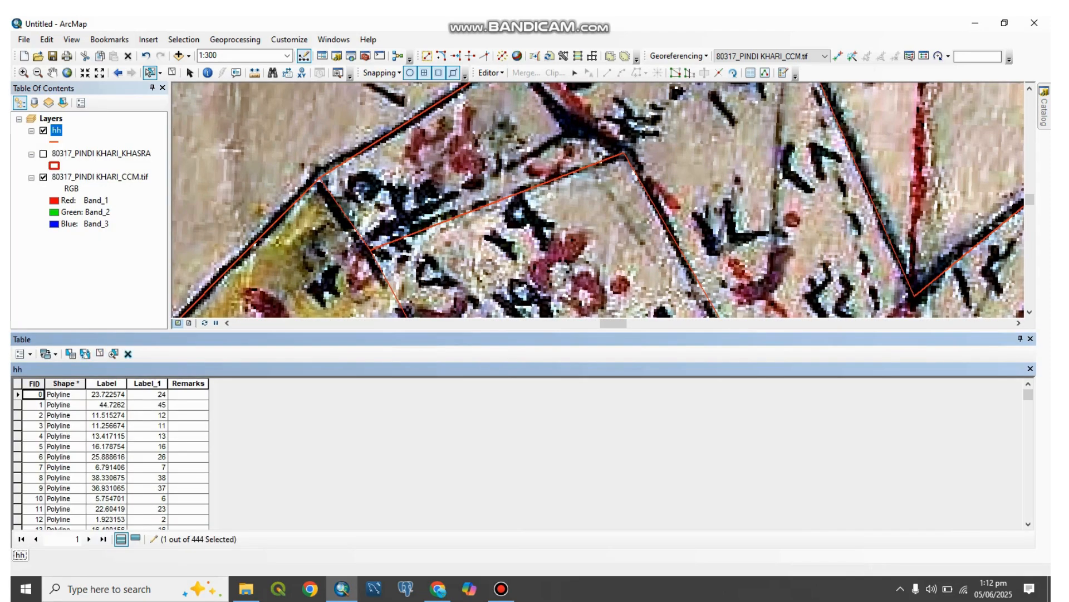
pyautogui.click(100, 353)
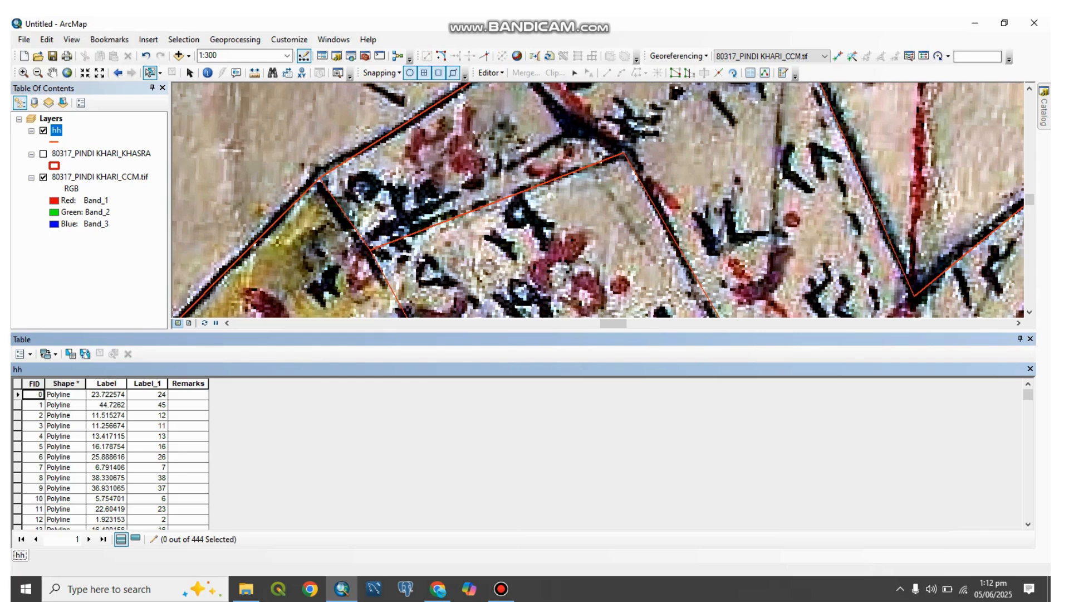
# Step: Set Label_1 to 0 for all records of the hh layer with the Field Calculator
pyautogui.click(147, 383)
pyautogui.rightClick(147, 384)
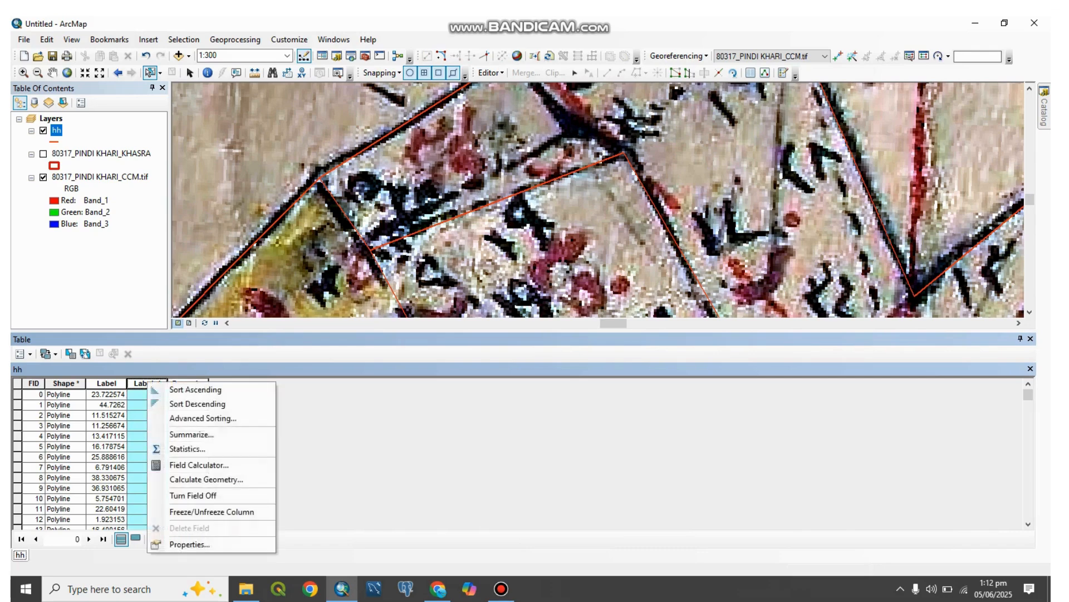
pyautogui.click(183, 461)
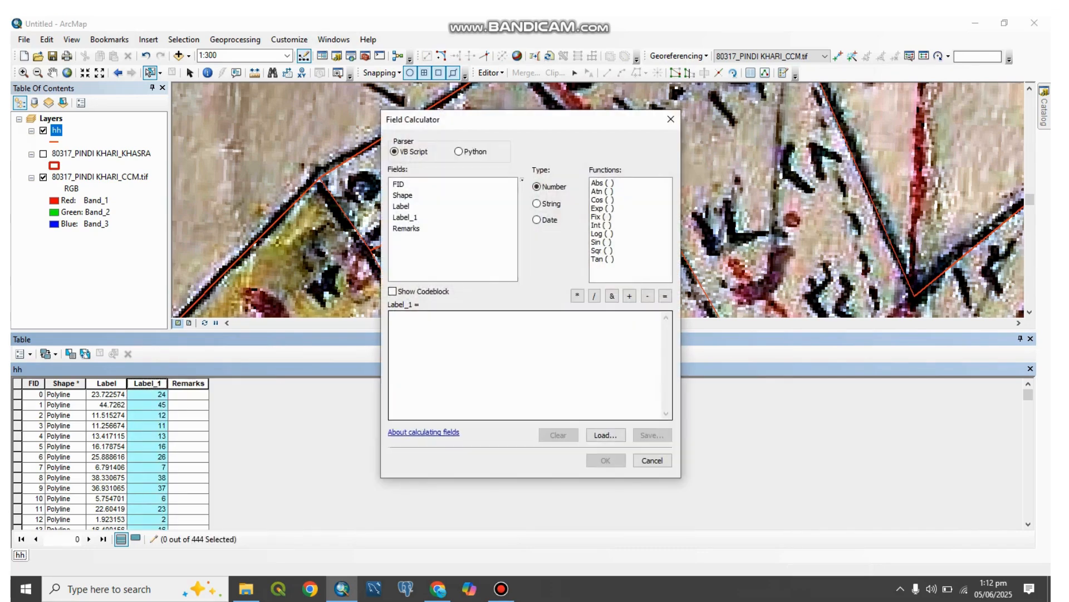
pyautogui.write('0')
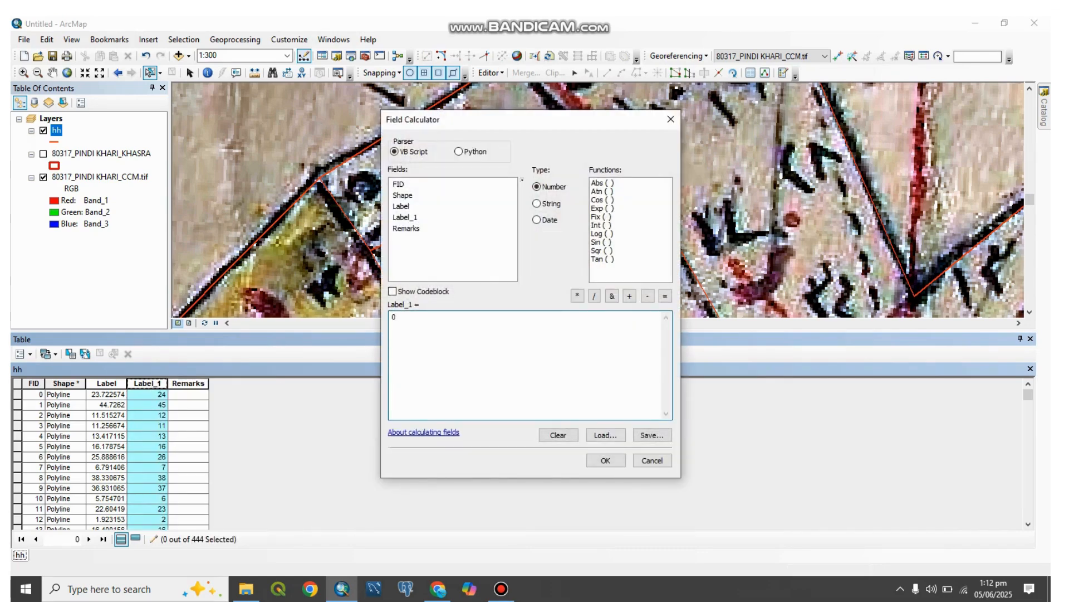
pyautogui.click(605, 460)
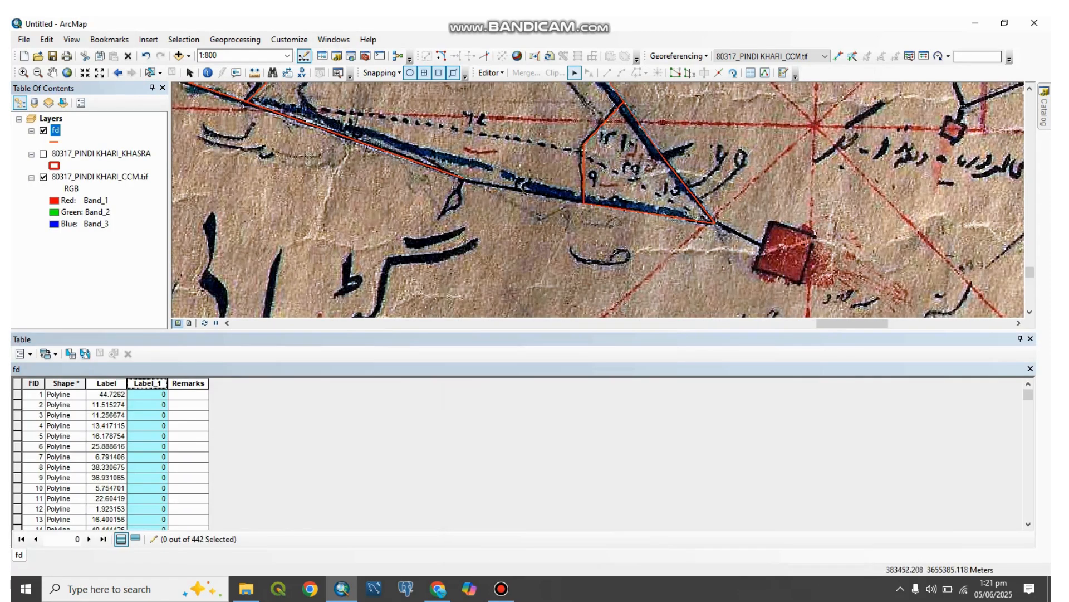
# Step: Apply the definition query "Label_1" = 0 to the fd layer
pyautogui.moveTo(524, 186); pyautogui.dragTo(630, 306)
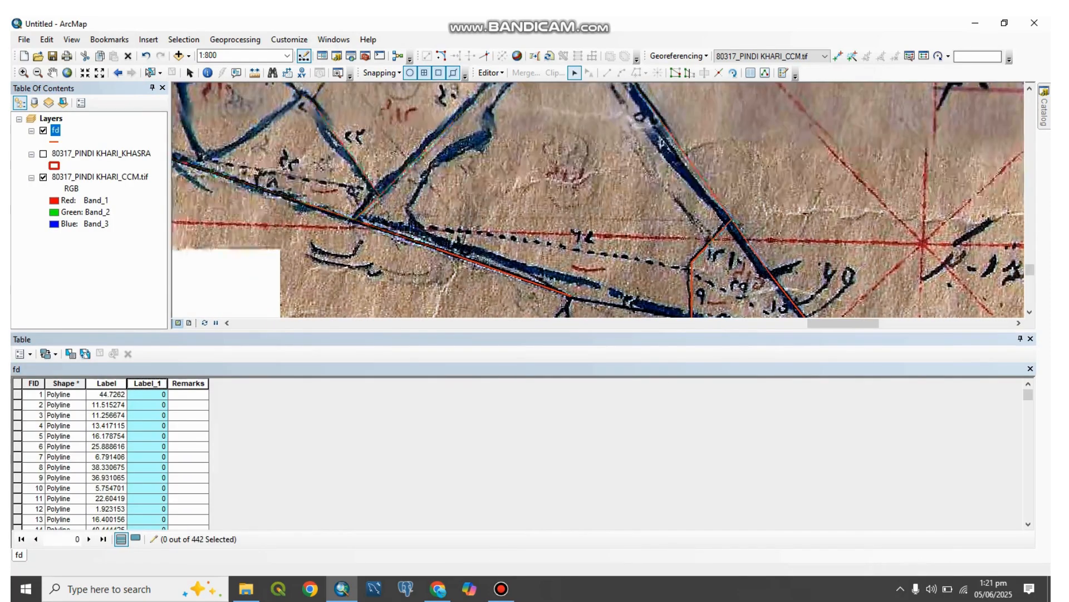
pyautogui.click(630, 306)
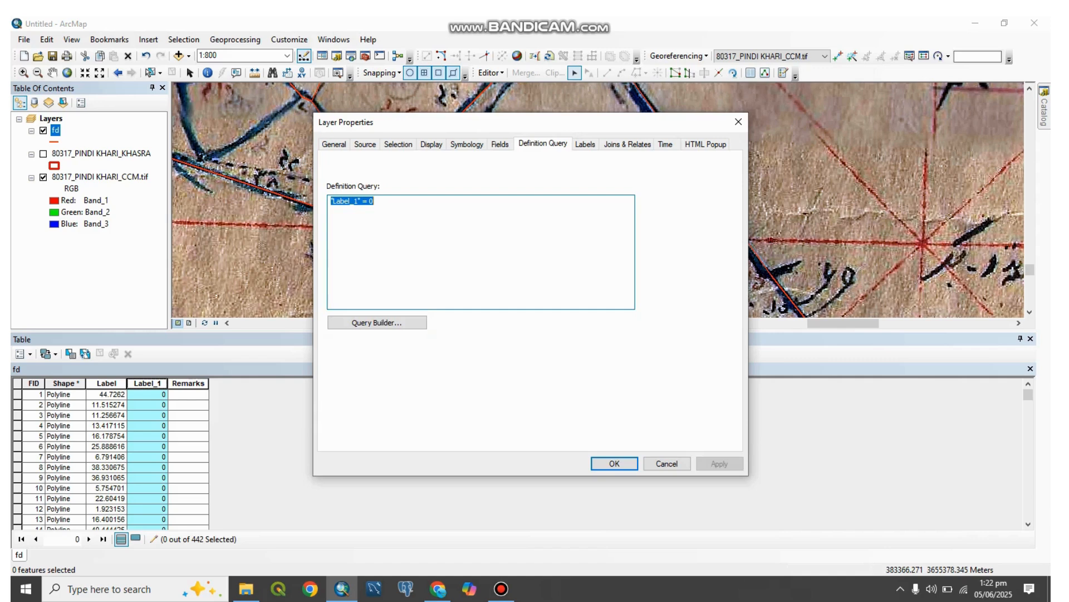
pyautogui.click(615, 463)
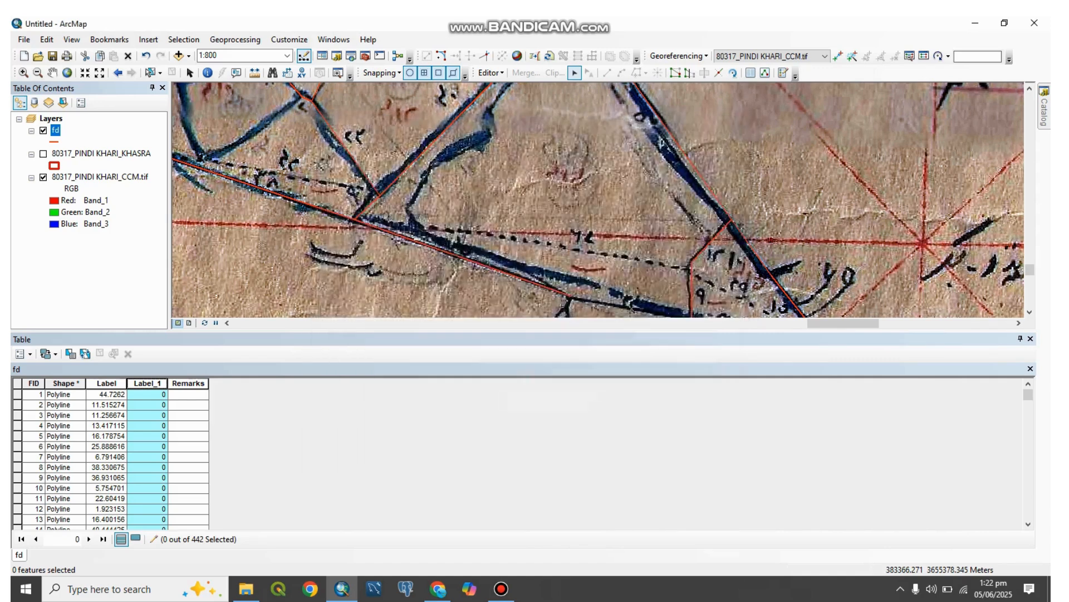
# Step: Set Label_1 to 54 for the sloping boundary line near the map's southeastern tip and close the attribute table
pyautogui.click(407, 237)
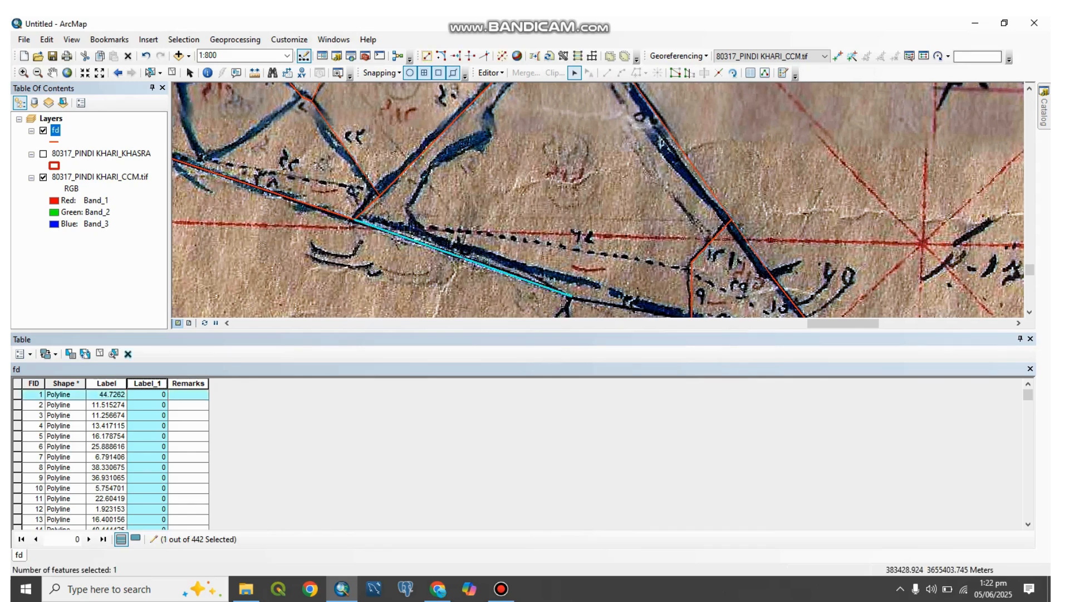
pyautogui.click(135, 538)
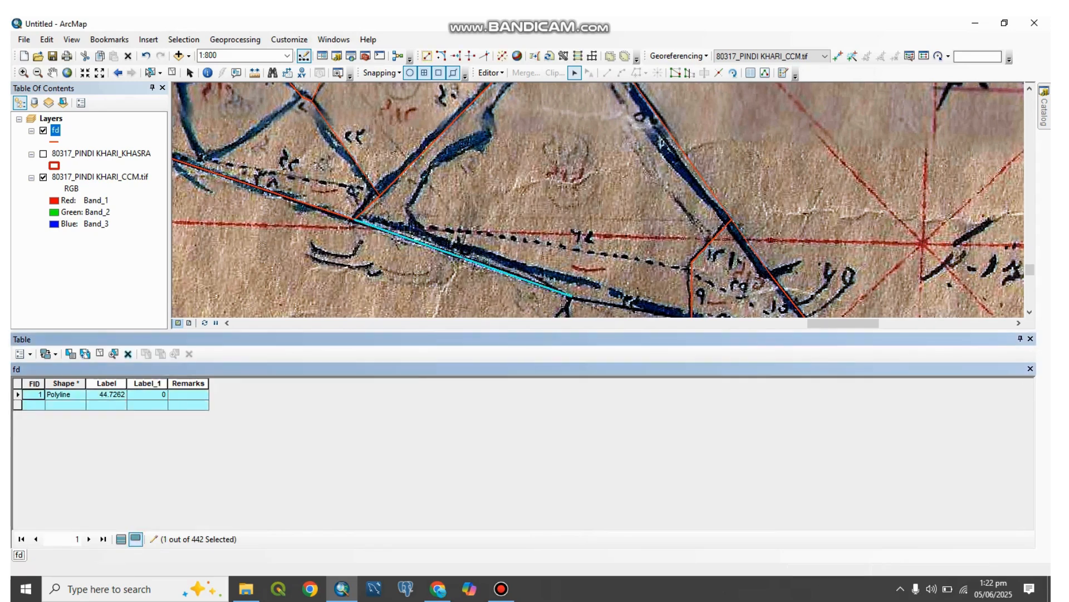
pyautogui.doubleClick(147, 395)
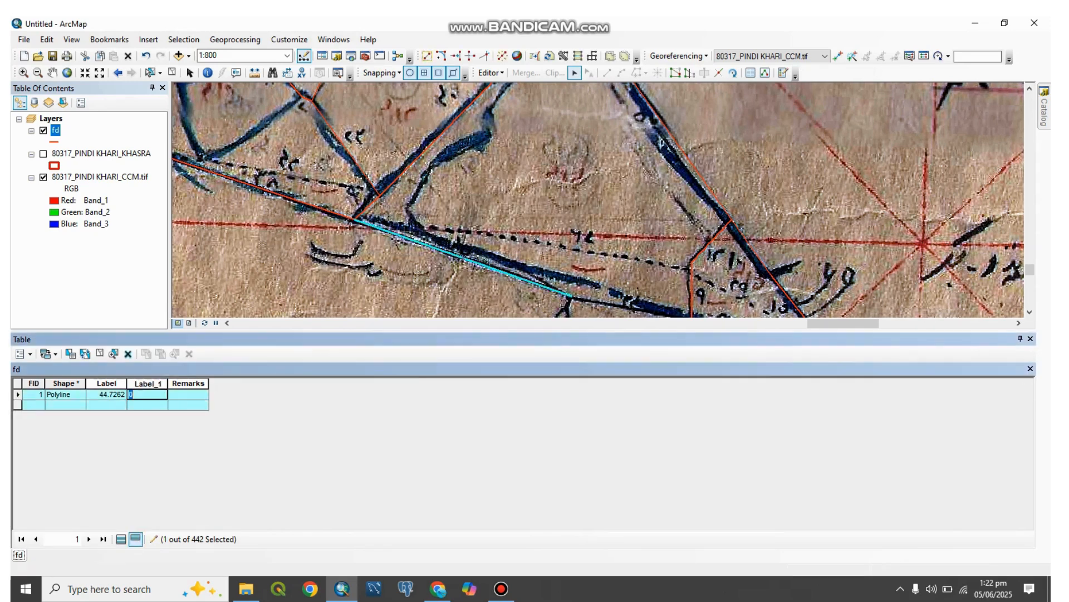
pyautogui.press('Return')
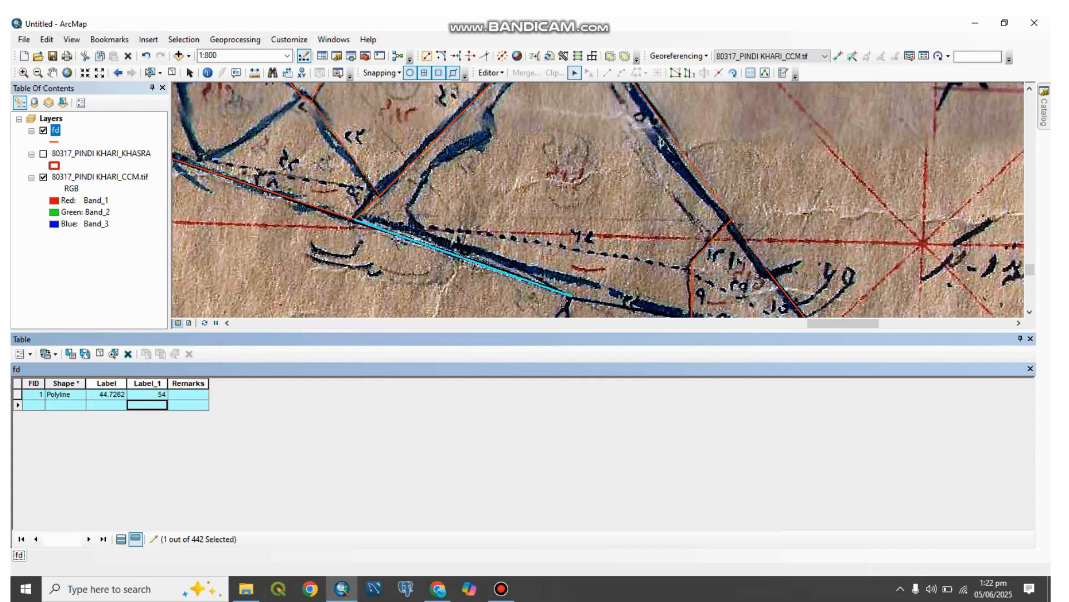
pyautogui.click(474, 287)
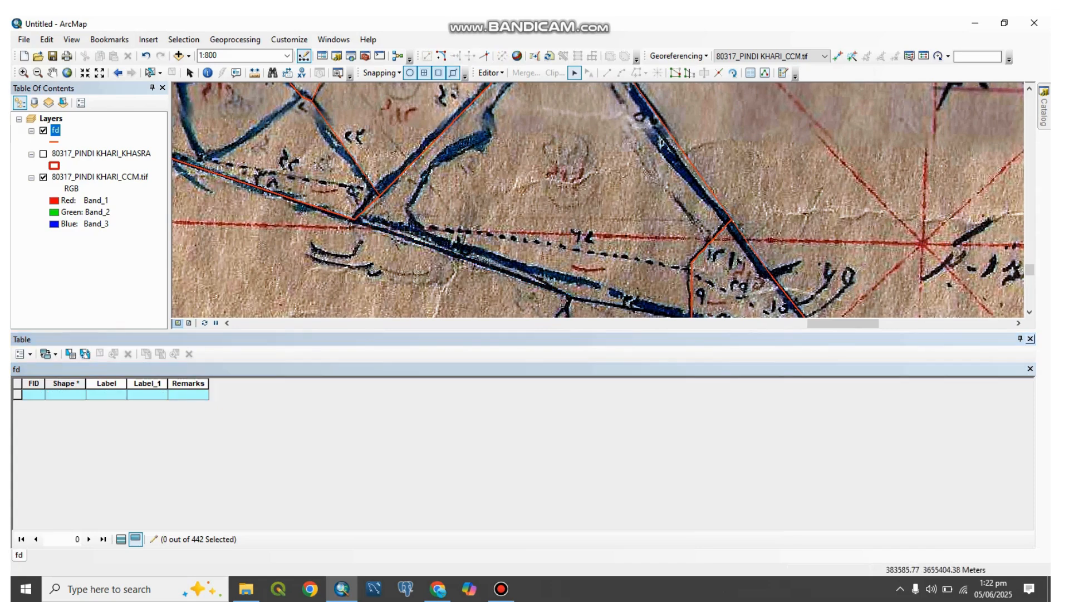
pyautogui.click(1031, 338)
# Step: Examine the remaining fd lines against the scanned dimensions from the southeastern tip up through the neighbouring khasra parcels
pyautogui.scroll(-3, 579, 360)
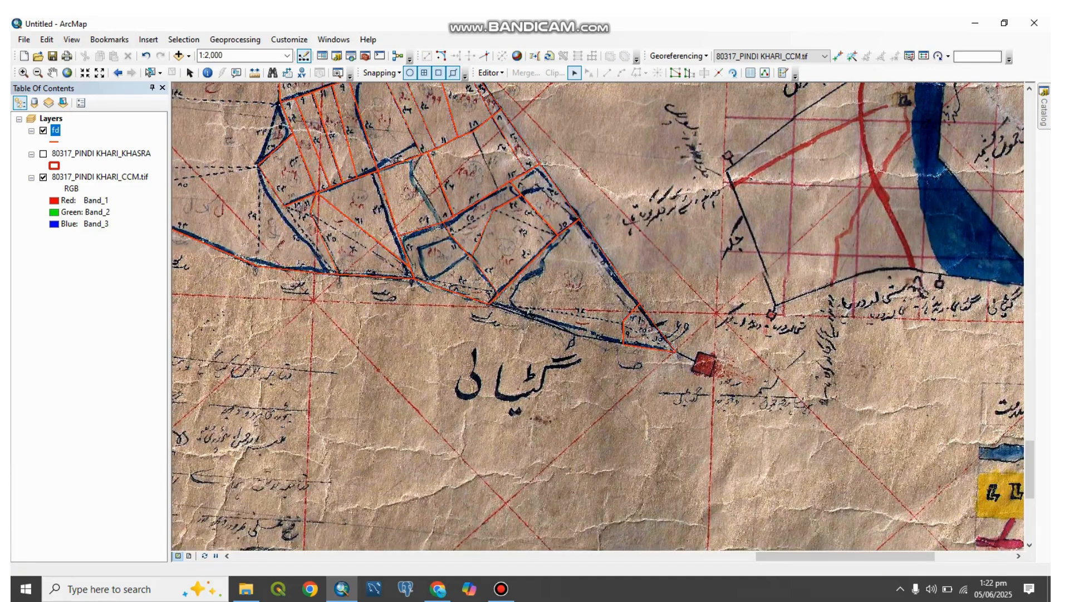
pyautogui.moveTo(518, 267); pyautogui.dragTo(708, 387)
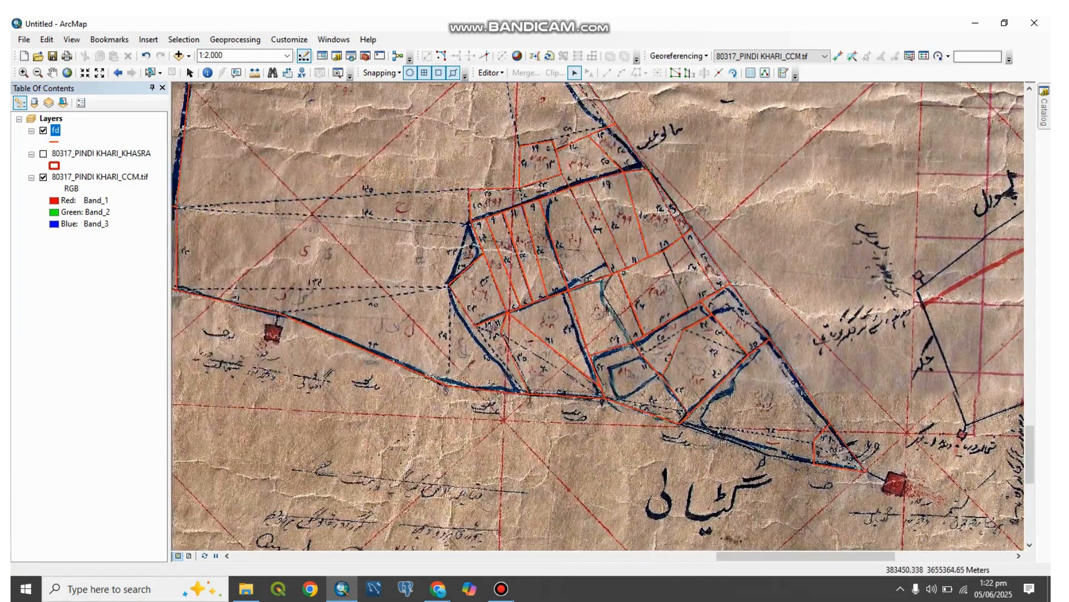
pyautogui.scroll(3, 592, 300)
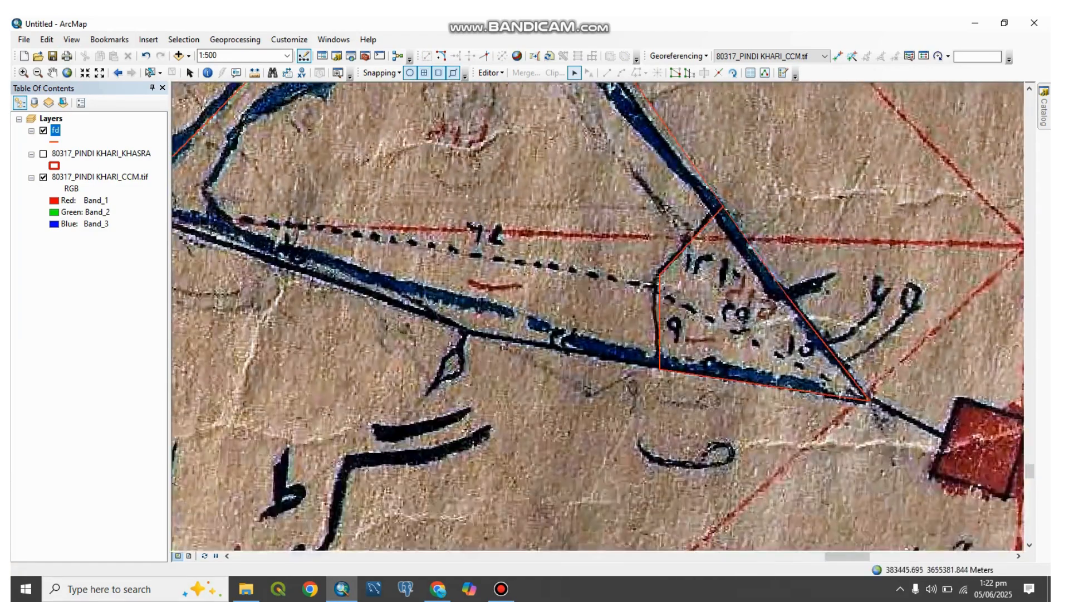
pyautogui.moveTo(591, 300); pyautogui.dragTo(958, 386)
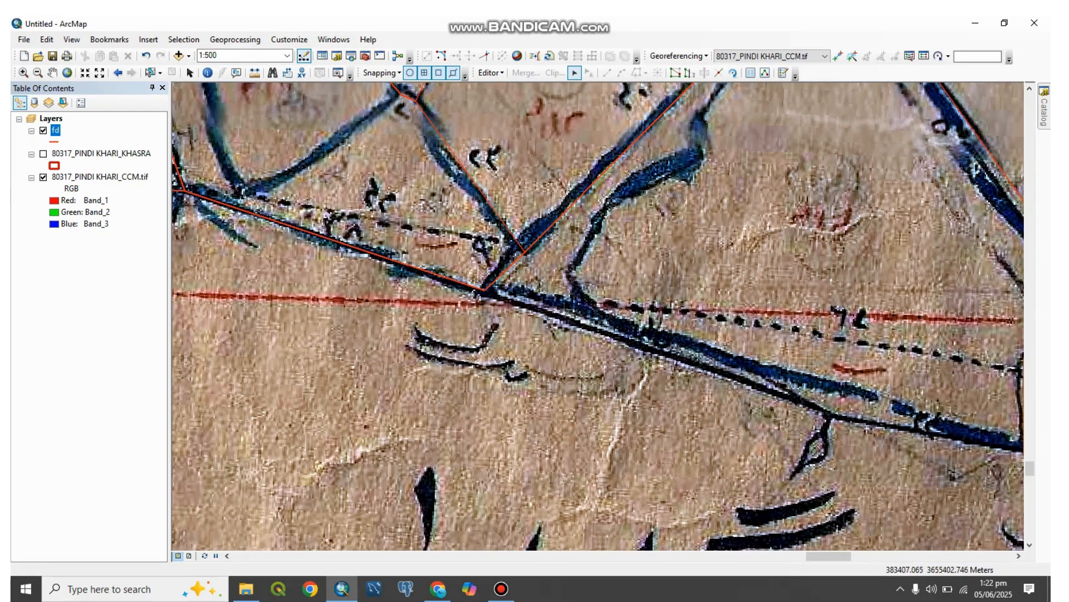
pyautogui.moveTo(591, 301); pyautogui.dragTo(727, 350)
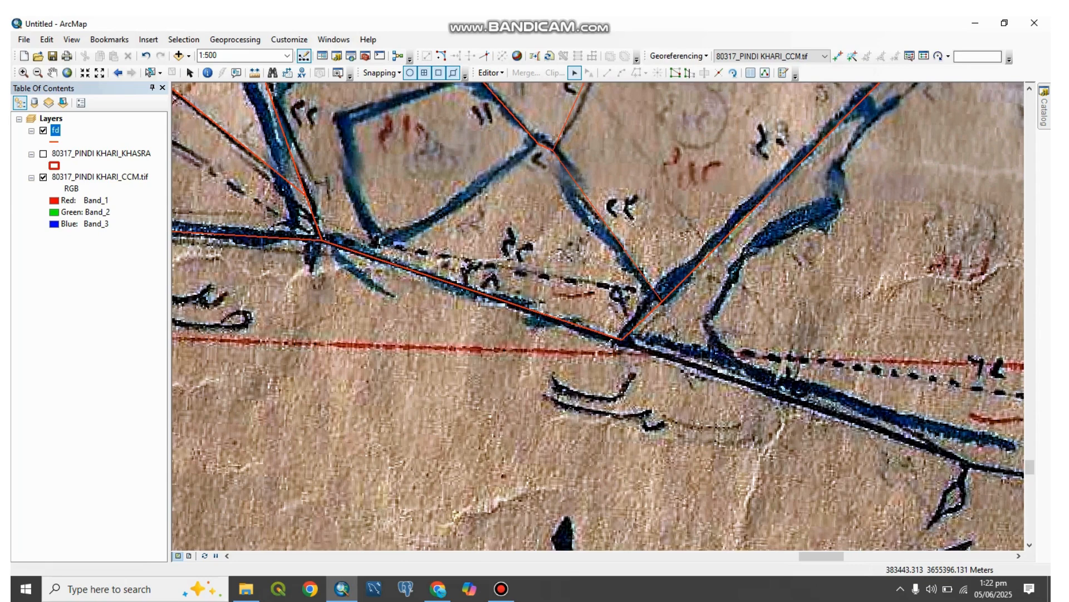
pyautogui.moveTo(601, 201); pyautogui.dragTo(595, 362)
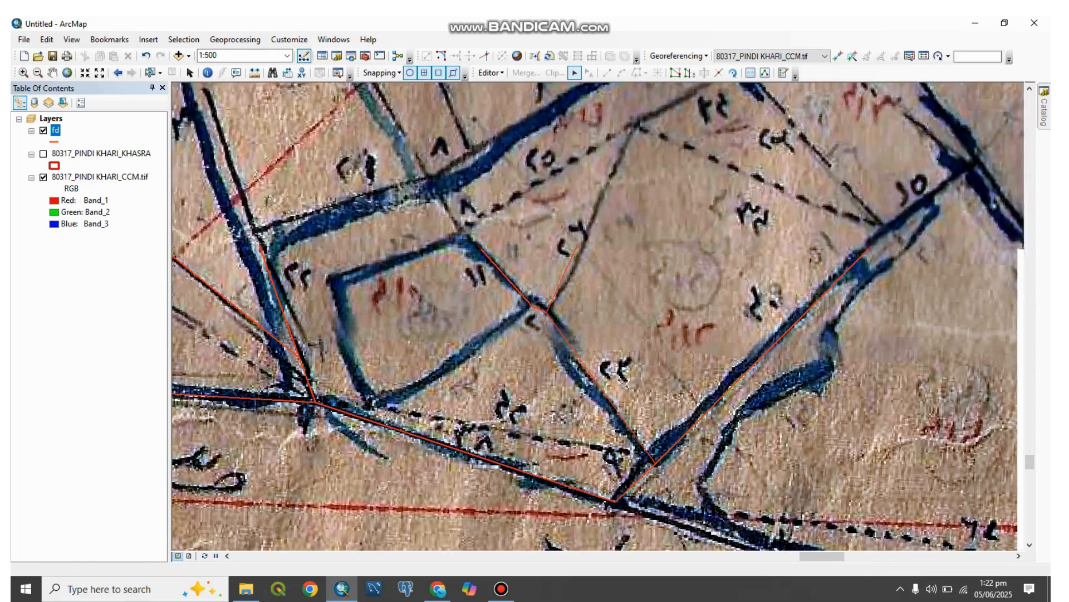
pyautogui.moveTo(593, 269); pyautogui.dragTo(593, 363)
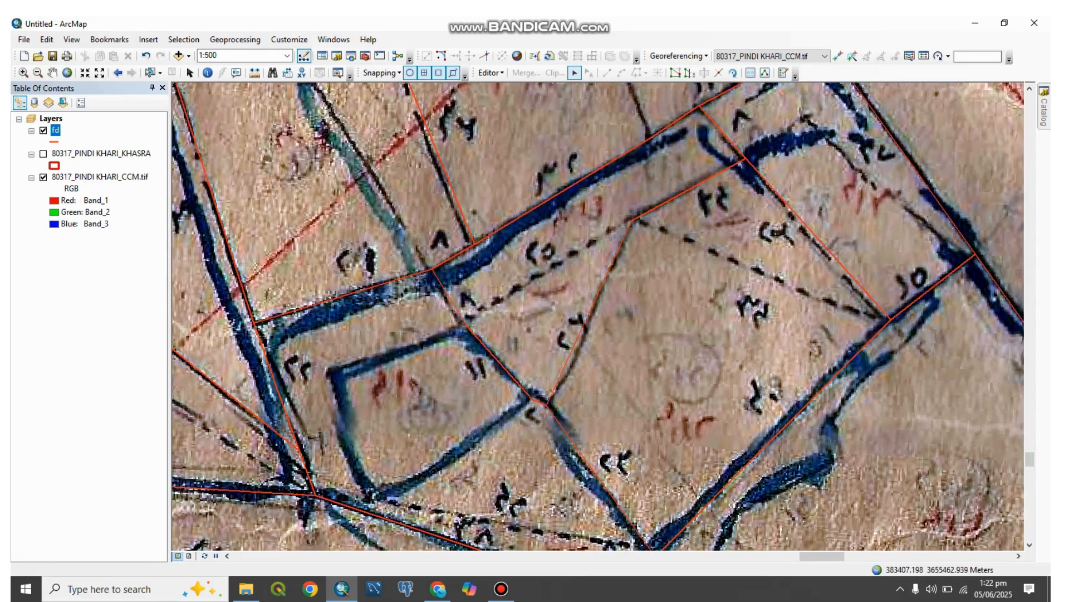
pyautogui.moveTo(632, 221); pyautogui.dragTo(592, 377)
pyautogui.scroll(3, 594, 304)
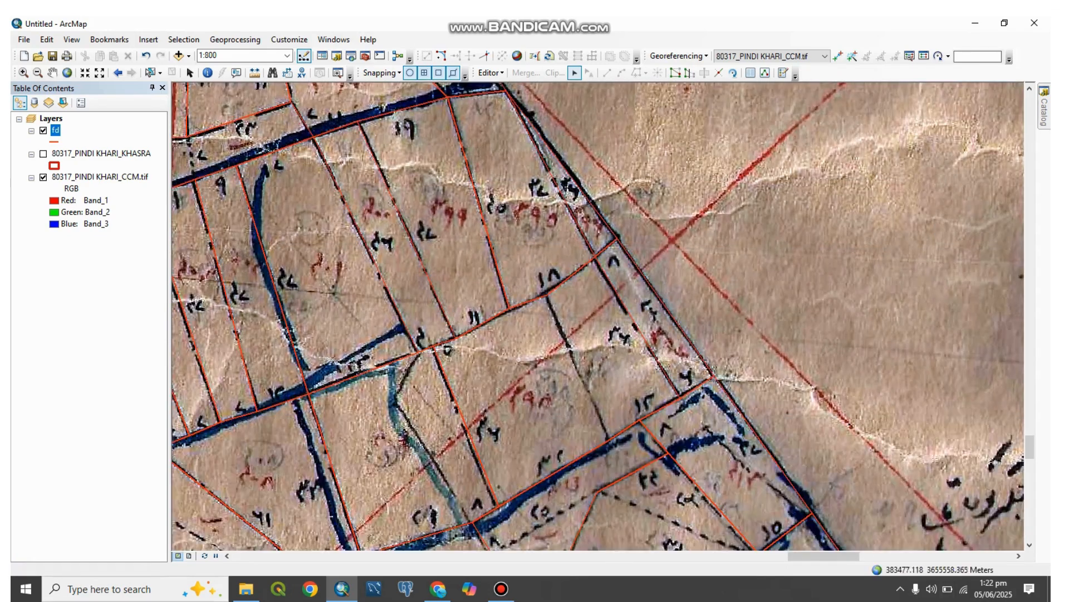
pyautogui.moveTo(593, 303); pyautogui.dragTo(705, 456)
pyautogui.moveTo(488, 125); pyautogui.dragTo(756, 255)
pyautogui.moveTo(490, 184); pyautogui.dragTo(725, 361)
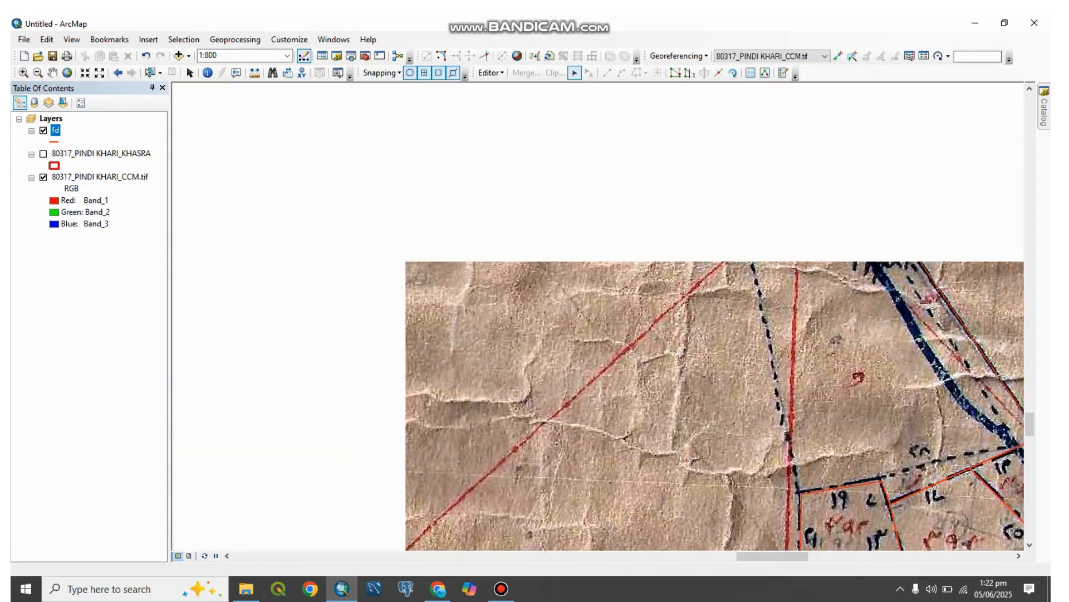
pyautogui.moveTo(719, 225); pyautogui.dragTo(357, 482)
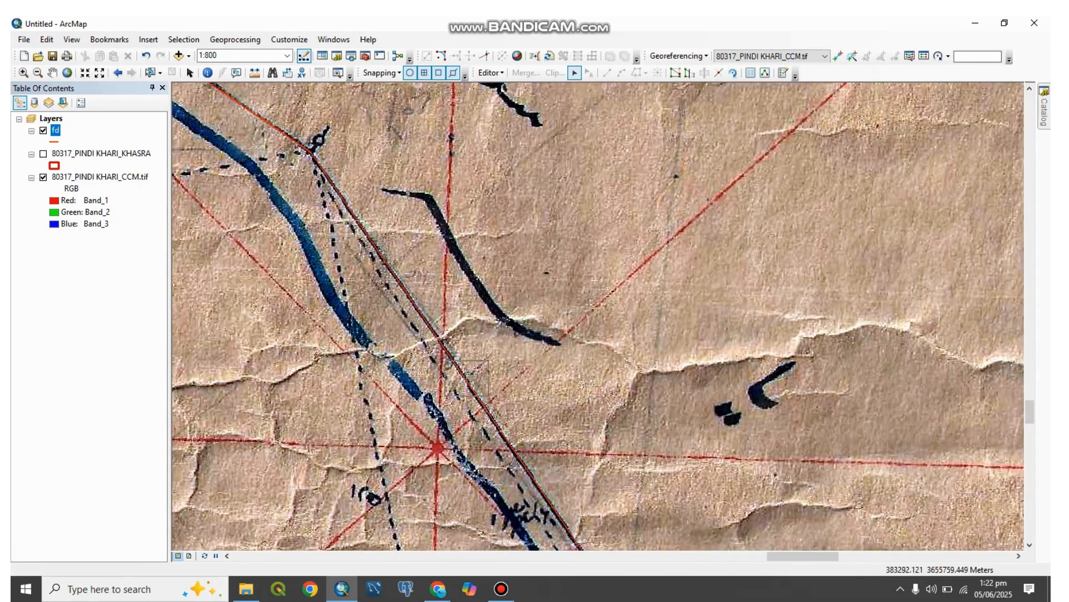
# Step: Follow the long eastern outer boundary northwest, selecting individual fd lines to check each segment against its written dimension
pyautogui.click(459, 366)
pyautogui.moveTo(557, 524); pyautogui.dragTo(696, 503)
pyautogui.moveTo(391, 94); pyautogui.dragTo(607, 330)
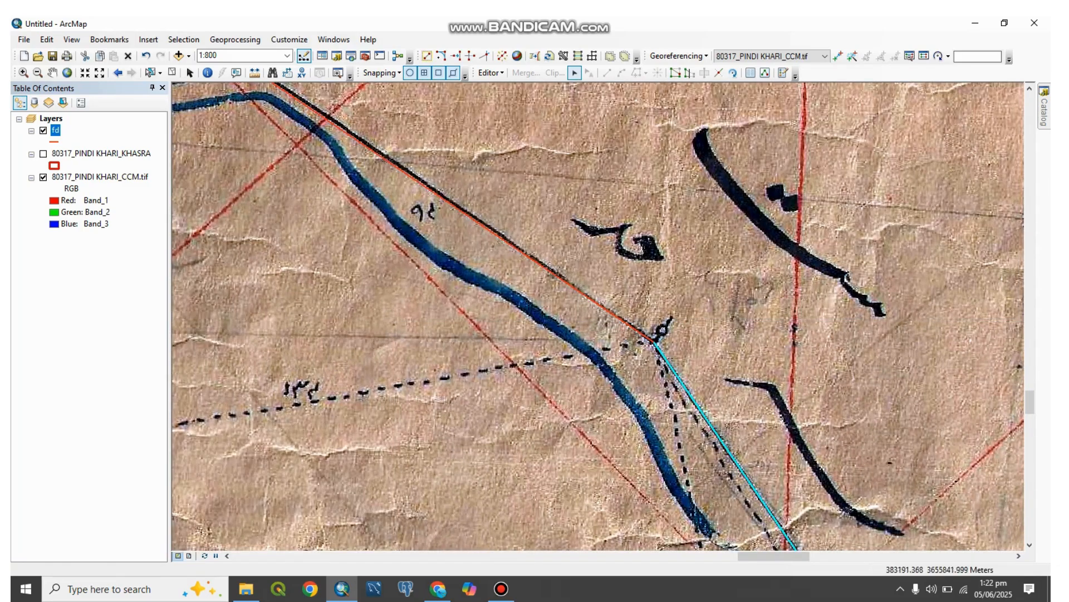
pyautogui.moveTo(312, 184); pyautogui.dragTo(712, 367)
pyautogui.click(719, 296)
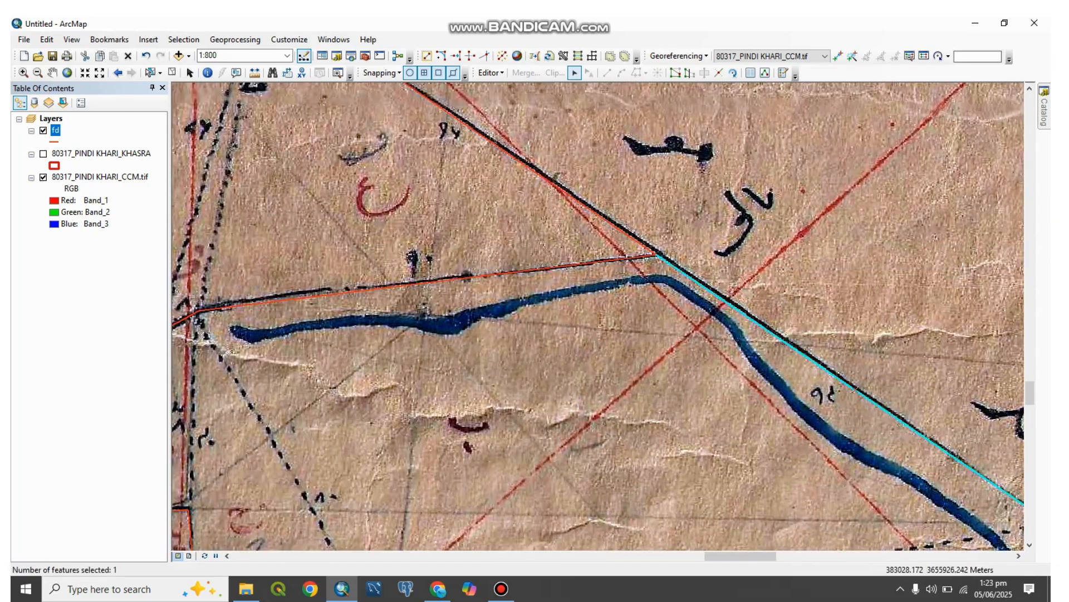
pyautogui.click(518, 272)
pyautogui.moveTo(357, 206); pyautogui.dragTo(554, 255)
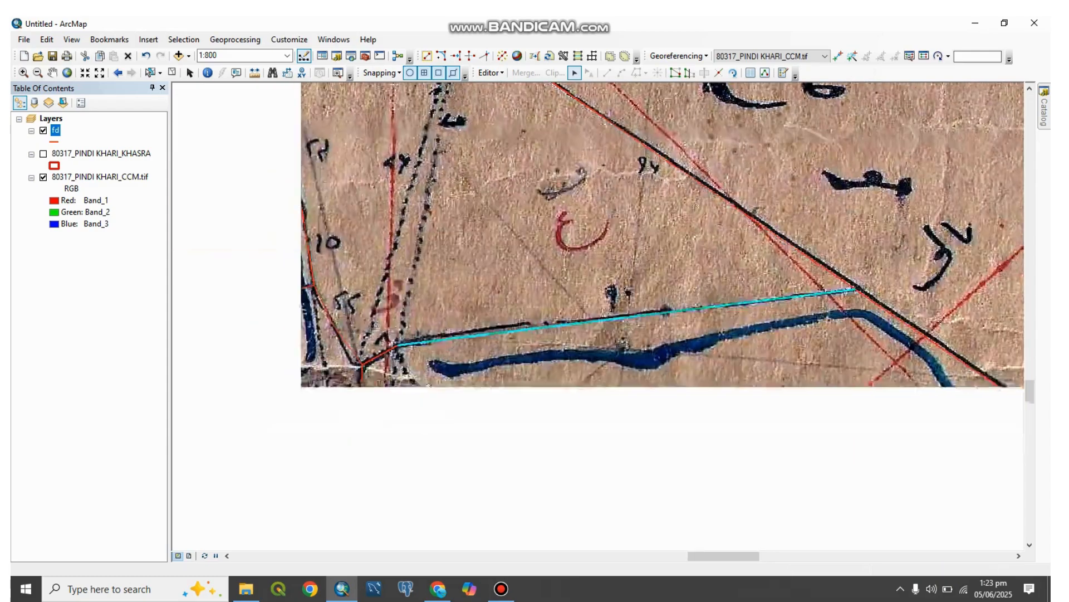
pyautogui.moveTo(367, 195); pyautogui.dragTo(544, 360)
pyautogui.moveTo(501, 223); pyautogui.dragTo(548, 395)
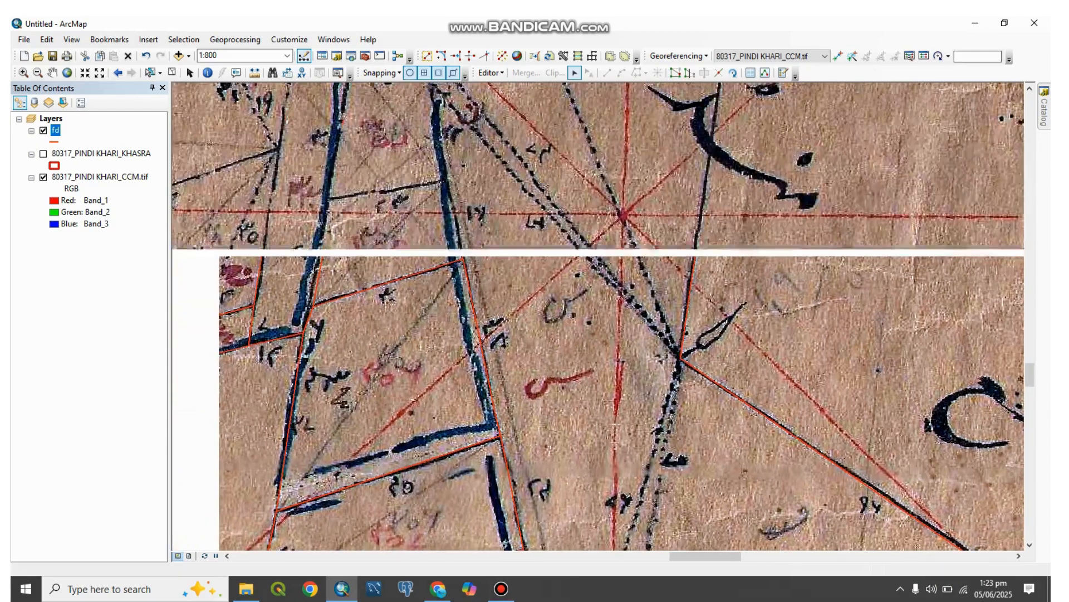
pyautogui.moveTo(501, 223); pyautogui.dragTo(514, 448)
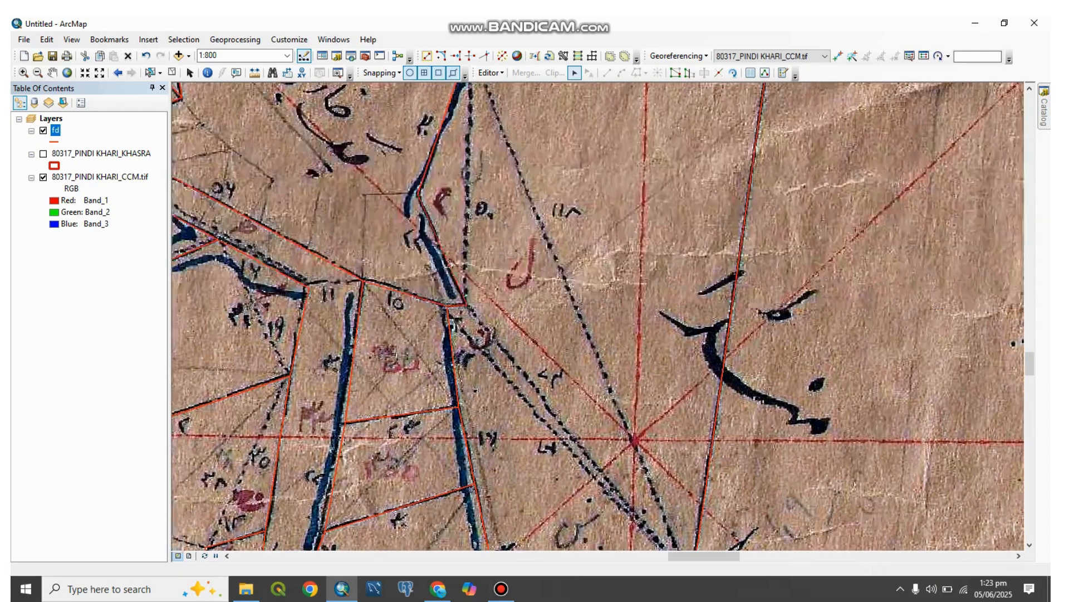
pyautogui.moveTo(501, 251); pyautogui.dragTo(605, 374)
pyautogui.moveTo(557, 306); pyautogui.dragTo(539, 350)
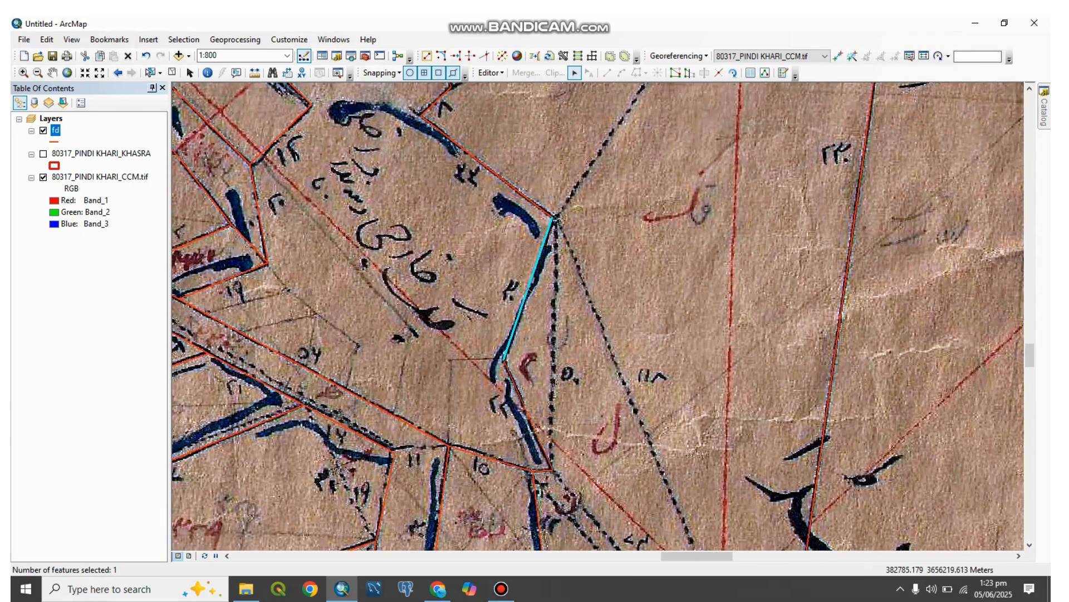
# Step: Check the segment extents of the inner parcel boundaries farther northwest by selecting their fd lines one at a time
pyautogui.click(150, 72)
pyautogui.moveTo(479, 145); pyautogui.dragTo(591, 447)
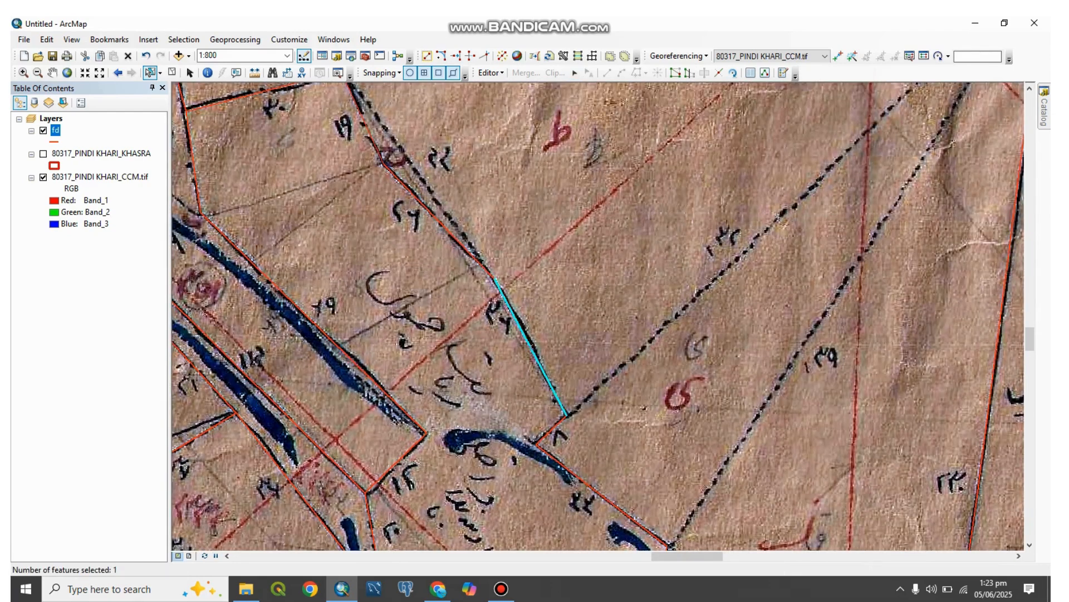
pyautogui.click(439, 222)
pyautogui.moveTo(379, 167); pyautogui.dragTo(557, 348)
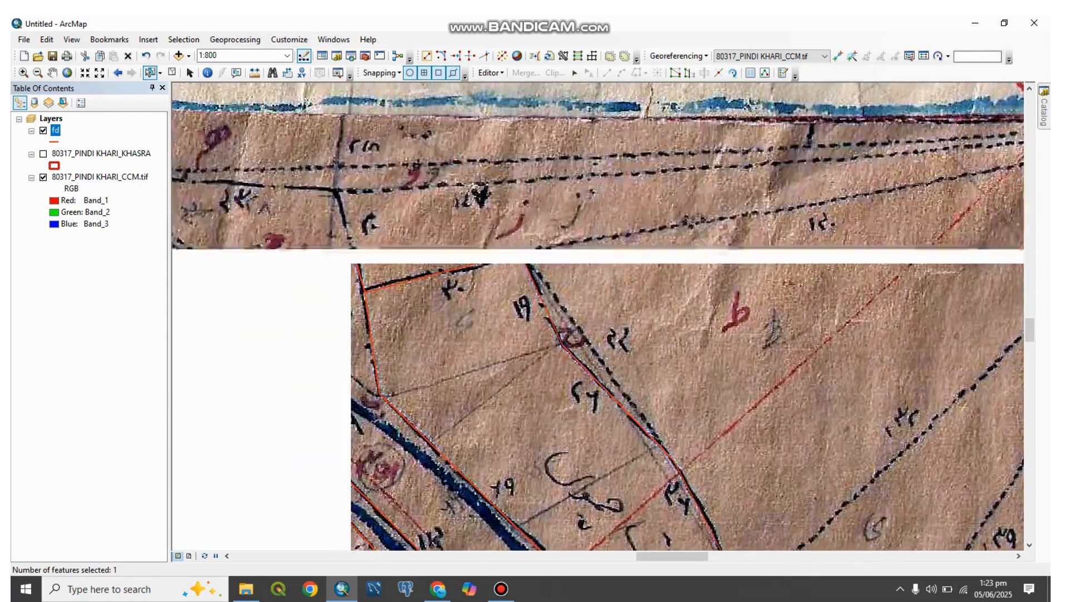
pyautogui.click(541, 298)
pyautogui.moveTo(323, 207); pyautogui.dragTo(581, 283)
pyautogui.click(512, 262)
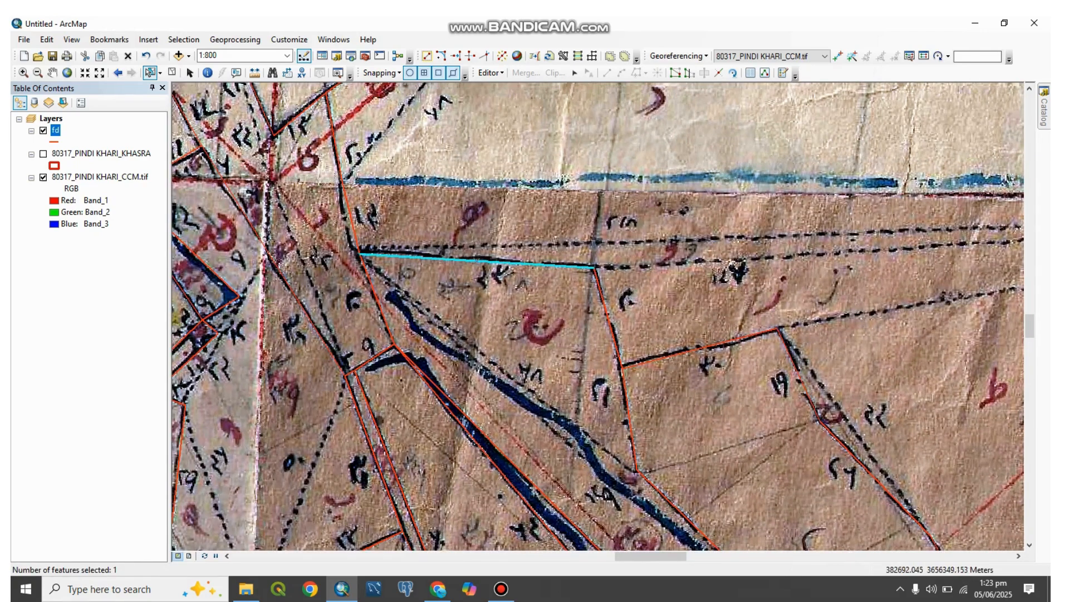
pyautogui.click(609, 319)
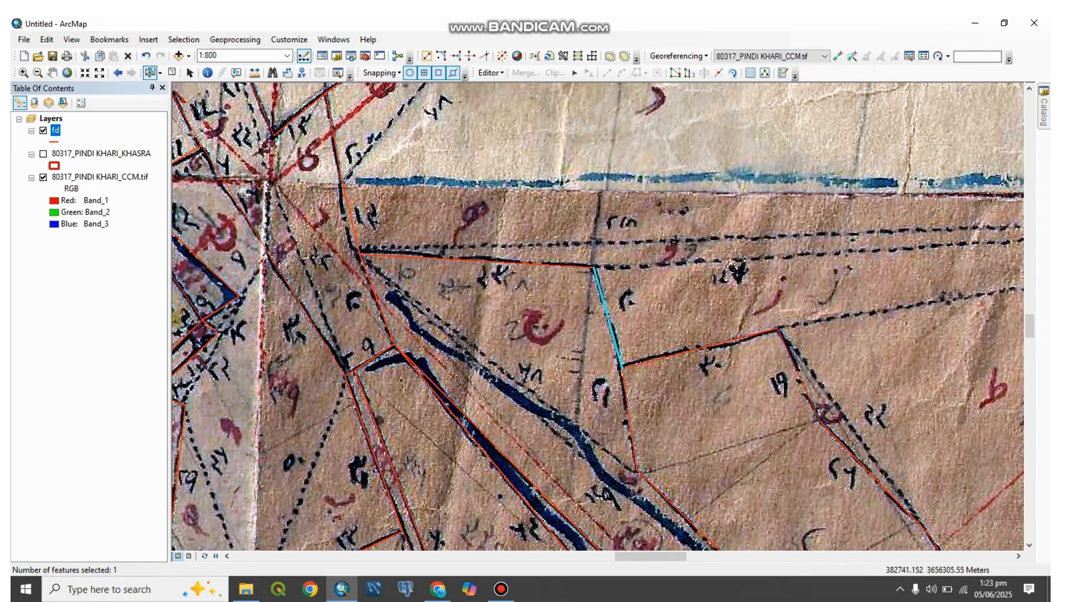
pyautogui.click(630, 417)
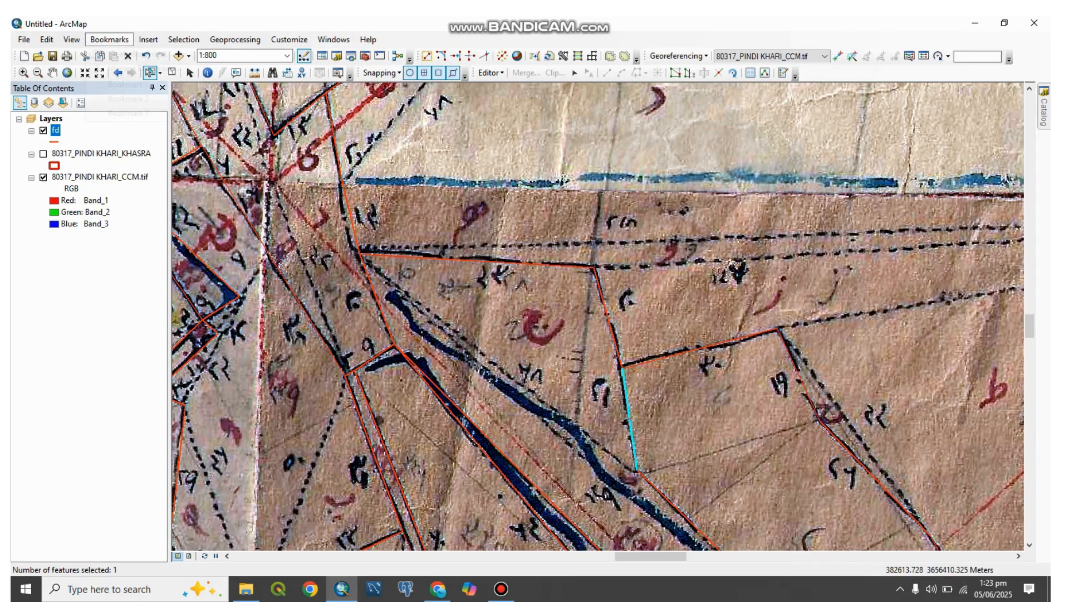
# Step: Go to the saved bookmark and examine the boundary lines around the map-sheet junction
pyautogui.click(109, 40)
pyautogui.click(111, 86)
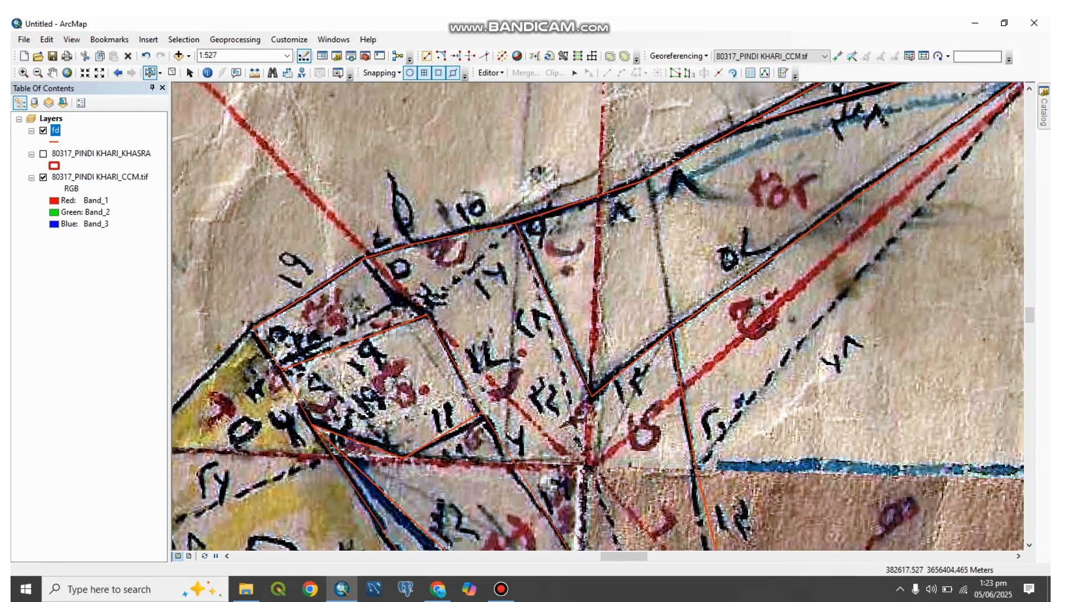
pyautogui.moveTo(838, 218); pyautogui.dragTo(745, 180)
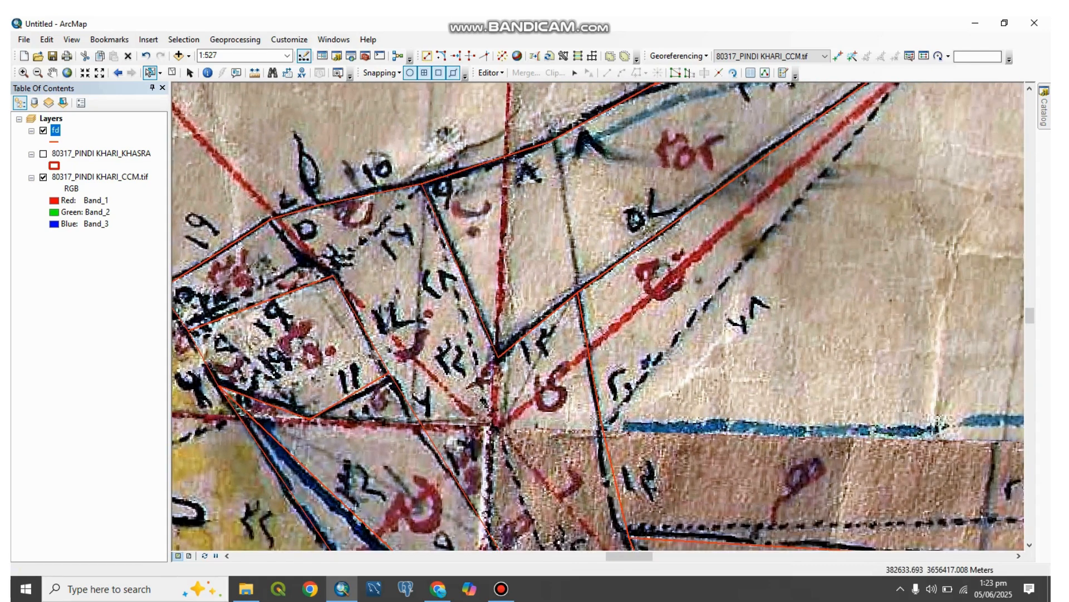
# Step: Show the 80317_PINDI KHARI_KHASRA layer to compare it with the fd lines at the map-sheet junction, and hide it again
pyautogui.click(744, 180)
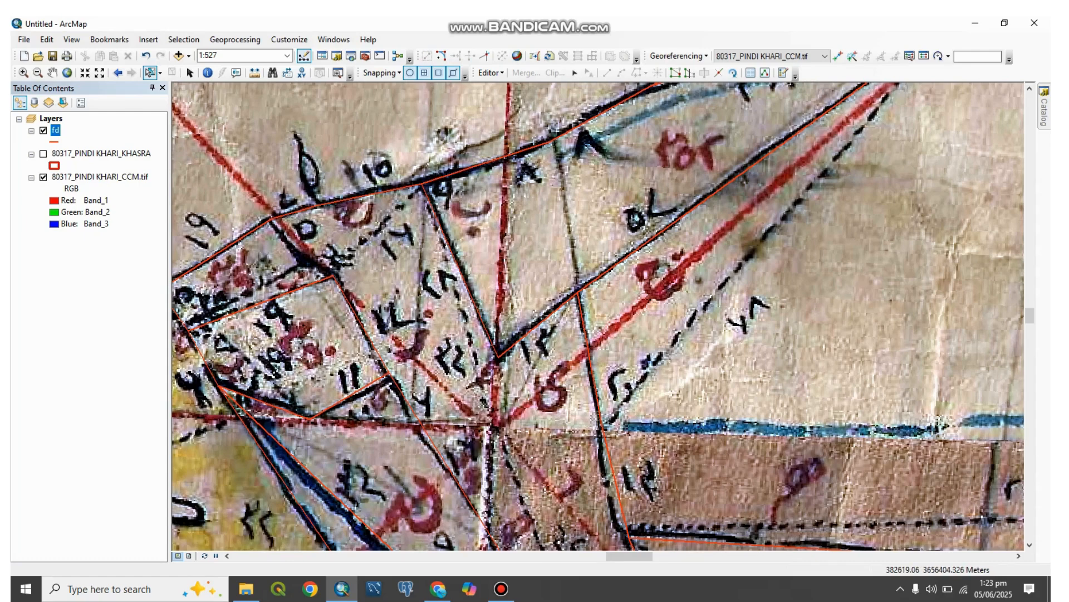
pyautogui.moveTo(597, 316); pyautogui.dragTo(658, 294)
pyautogui.click(43, 153)
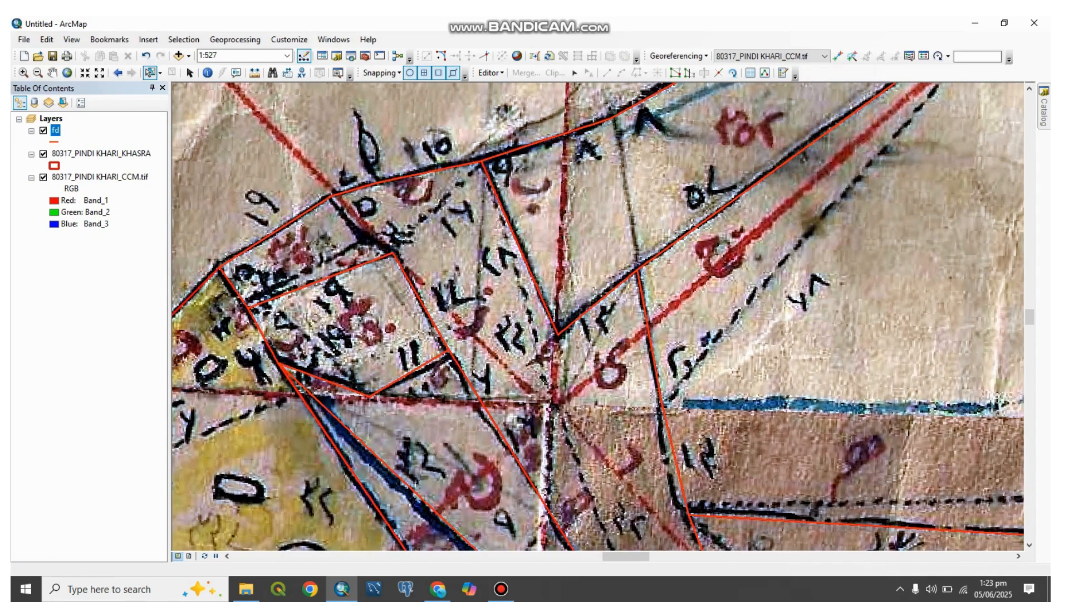
pyautogui.click(43, 130)
pyautogui.click(549, 370)
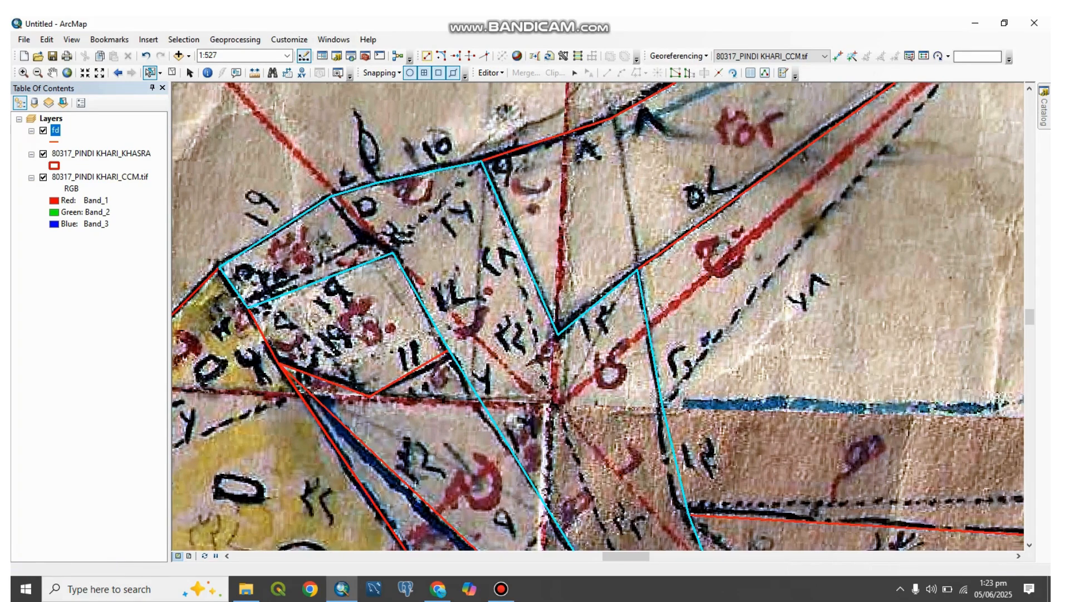
pyautogui.click(43, 153)
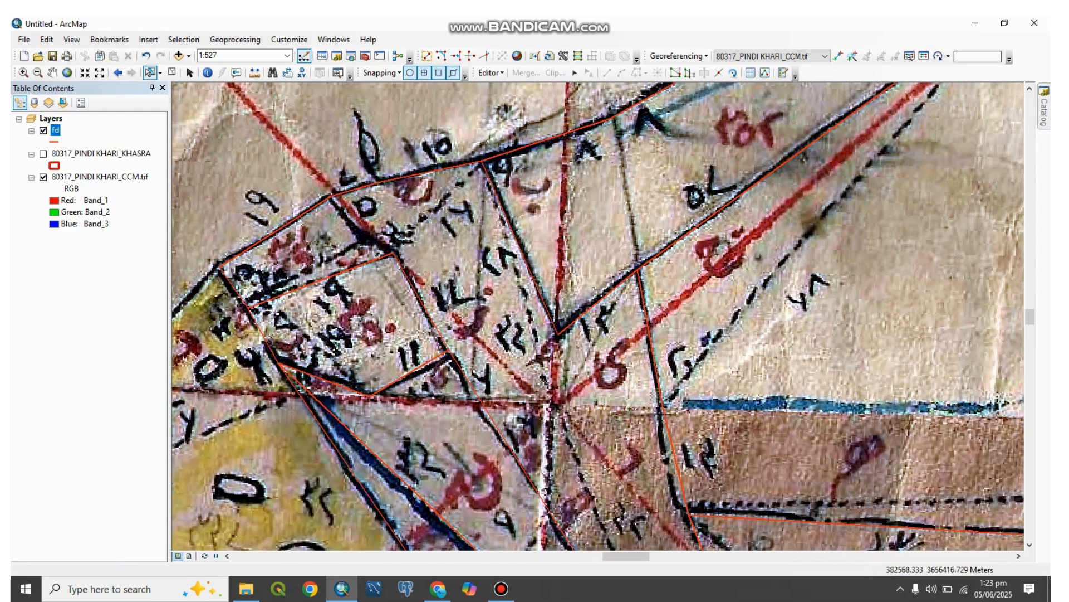
# Step: Examine the fd lines southeast of the map-sheet junction along the blue channels, selecting the long diagonal boundary line to check its extent
pyautogui.moveTo(390, 356); pyautogui.dragTo(554, 292)
pyautogui.moveTo(718, 345); pyautogui.dragTo(604, 211)
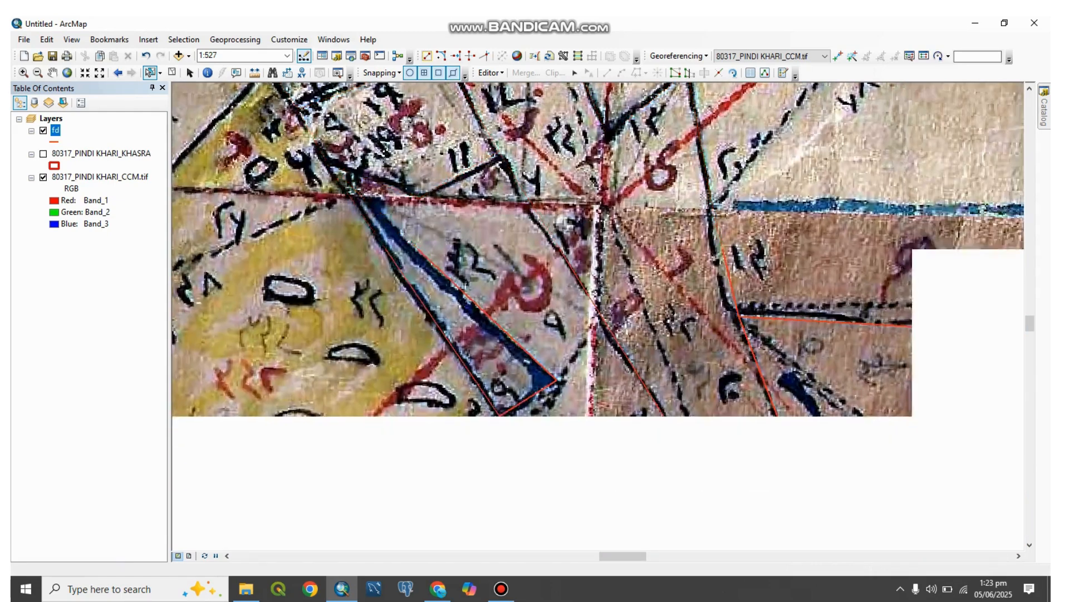
pyautogui.moveTo(536, 207); pyautogui.dragTo(555, 229)
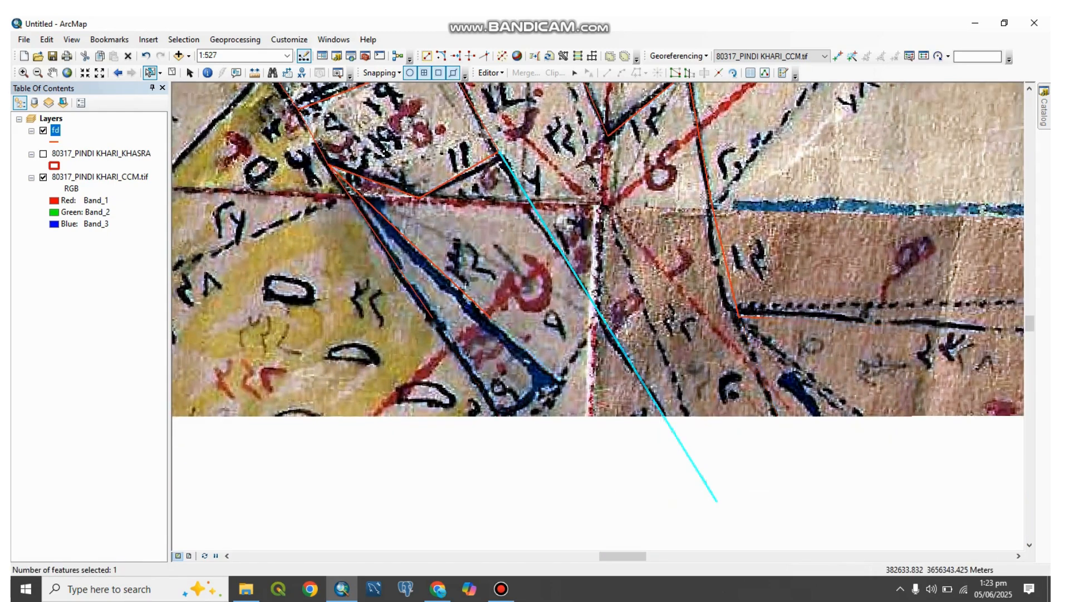
pyautogui.moveTo(685, 245); pyautogui.dragTo(640, 370)
pyautogui.moveTo(594, 261); pyautogui.dragTo(618, 276)
pyautogui.moveTo(663, 435); pyautogui.dragTo(571, 212)
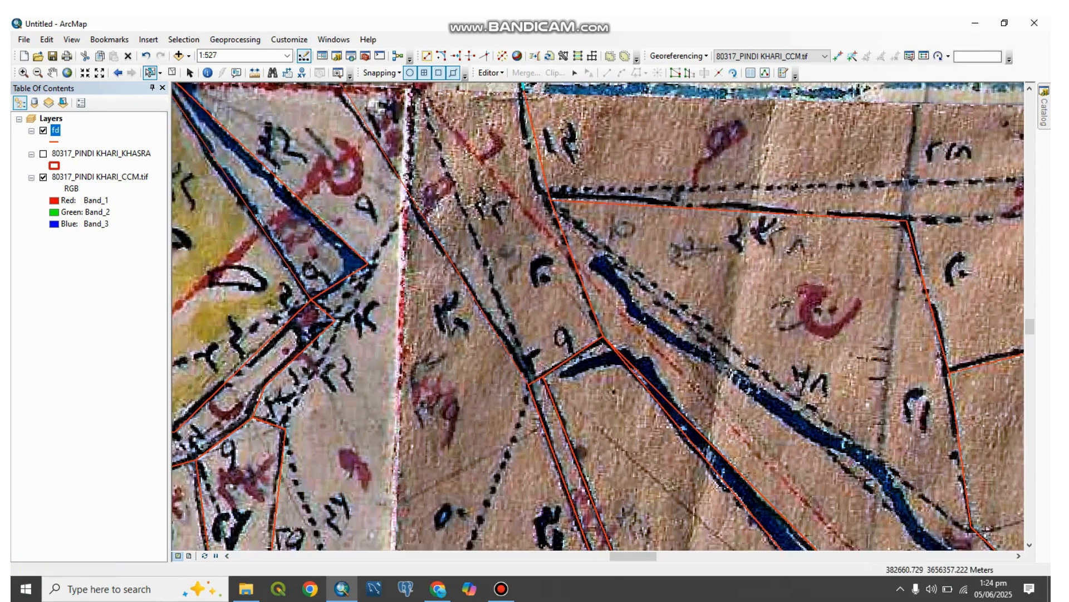
pyautogui.moveTo(652, 362); pyautogui.dragTo(541, 242)
pyautogui.moveTo(662, 440); pyautogui.dragTo(502, 189)
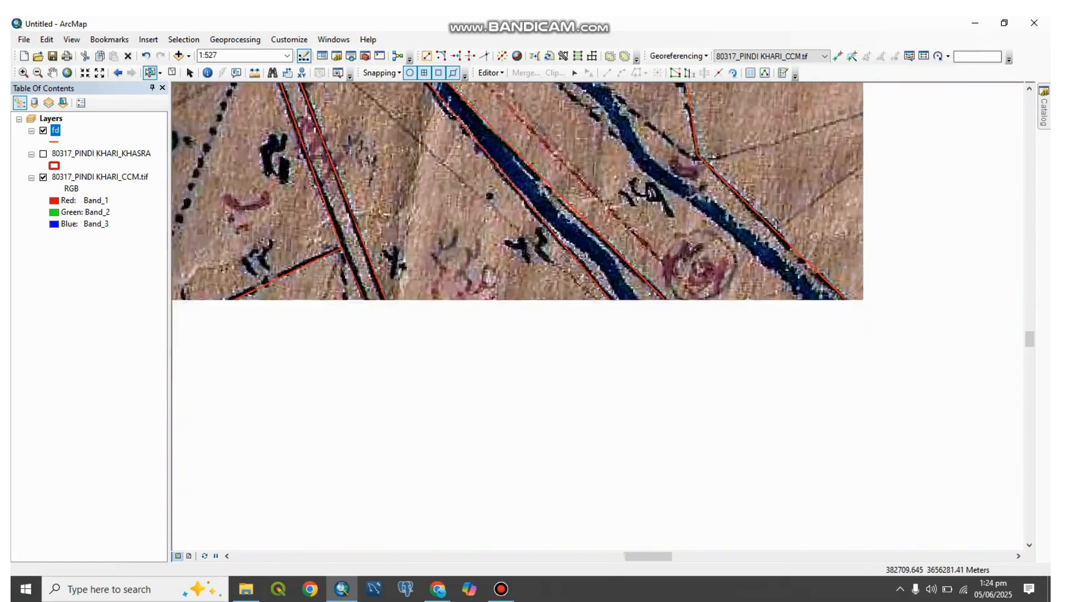
pyautogui.click(502, 589)
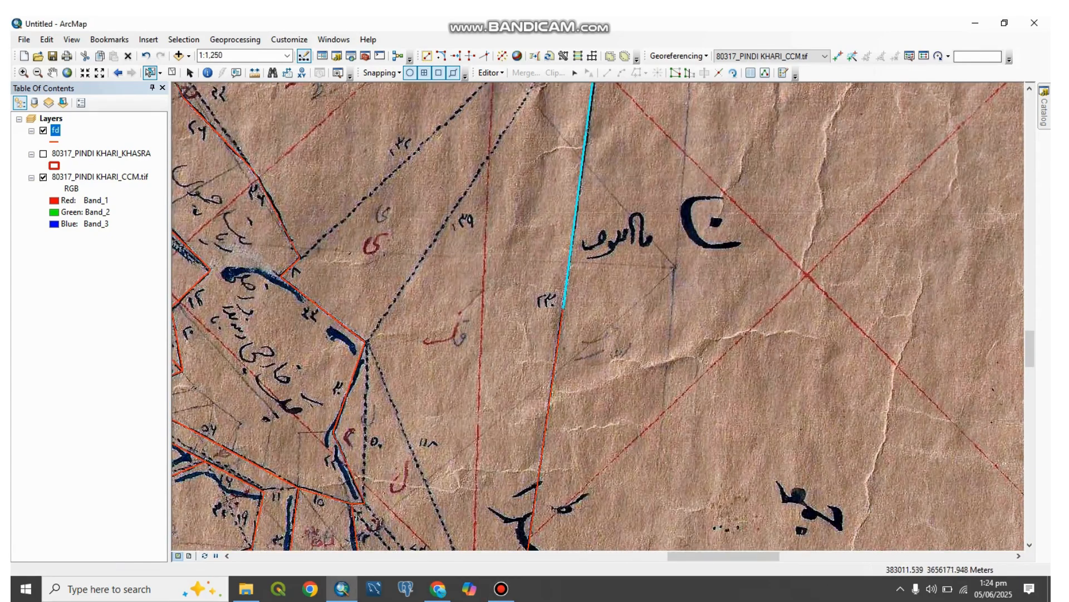
# Step: Select the two collinear fd segments of the long eastern boundary beside the written dimension 230 and merge them into one line
pyautogui.moveTo(543, 356)
pyautogui.mouseDown()
pyautogui.moveTo(570, 389)
pyautogui.moveTo(567, 443)
pyautogui.moveTo(559, 221)
pyautogui.moveTo(567, 226)
pyautogui.moveTo(522, 463)
pyautogui.mouseUp()
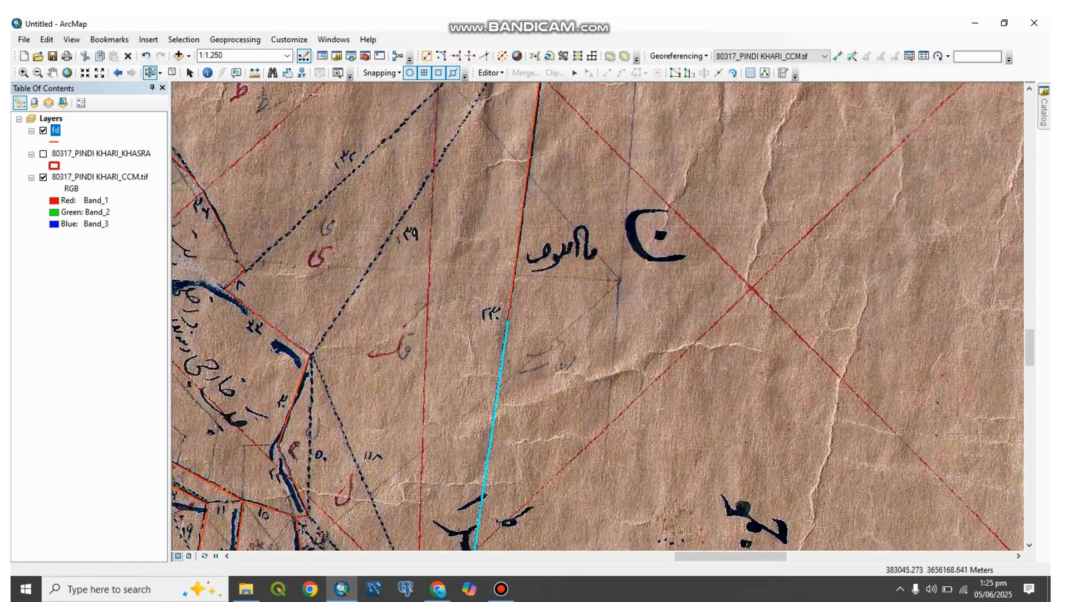
pyautogui.moveTo(537, 376); pyautogui.dragTo(491, 293)
pyautogui.click(491, 72)
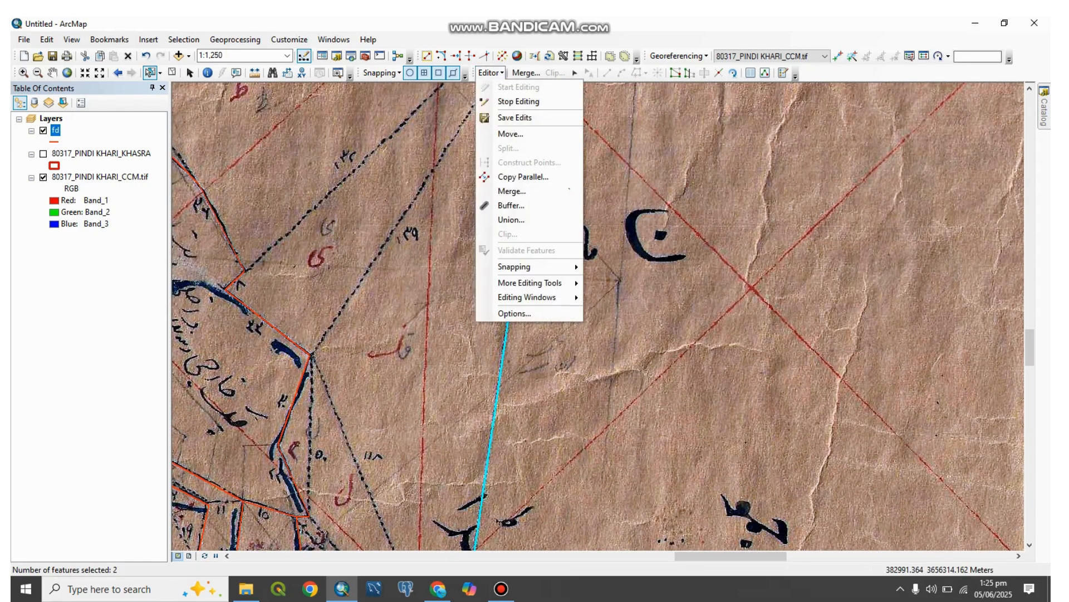
pyautogui.click(513, 192)
pyautogui.press('Return')
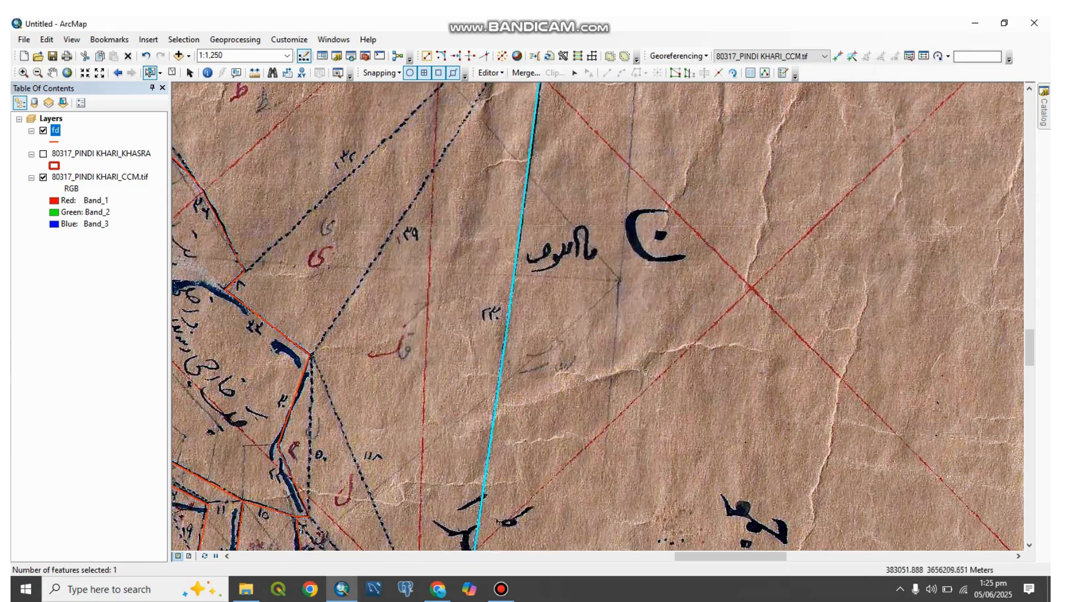
# Step: Set Label_1 of the merged eastern boundary line to 230 and clear the selection
pyautogui.click(751, 73)
pyautogui.doubleClick(975, 250)
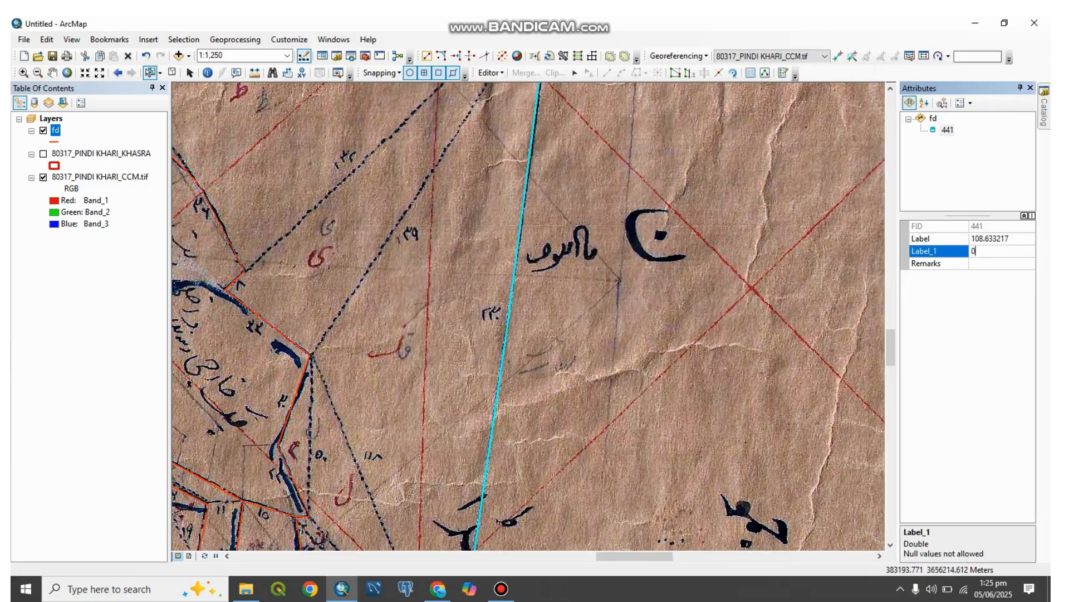
pyautogui.write('230')
pyautogui.press('Return')
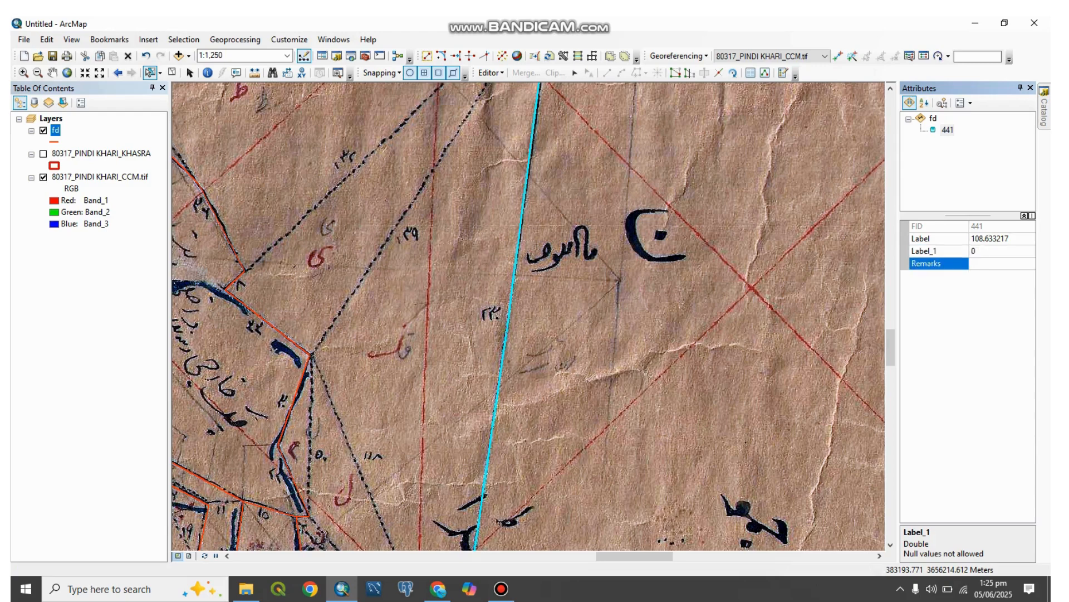
pyautogui.scroll(1, 528, 306)
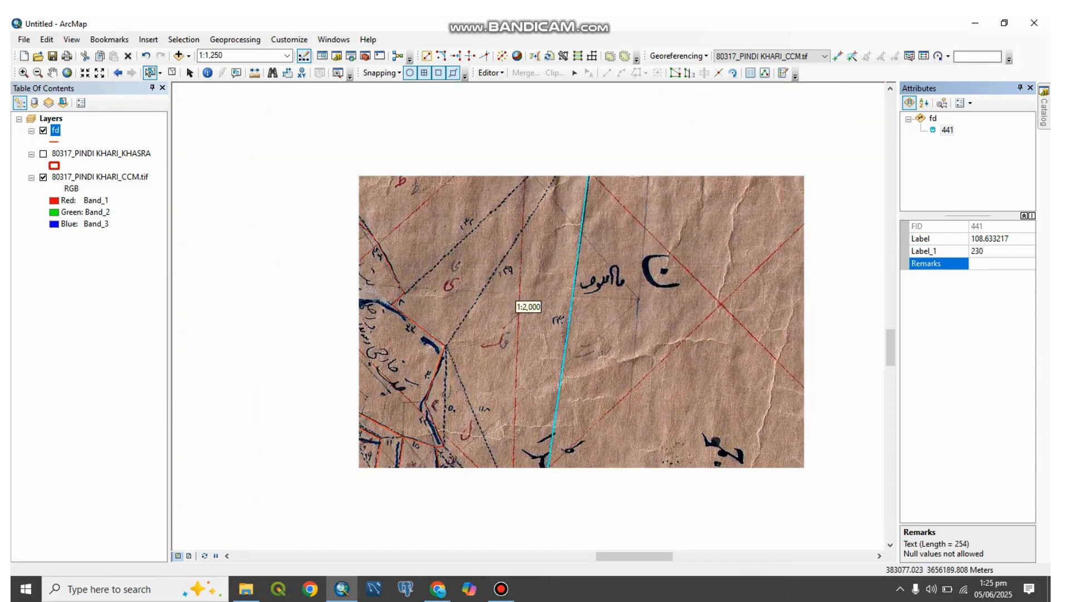
pyautogui.scroll(1, 528, 306)
pyautogui.click(560, 293)
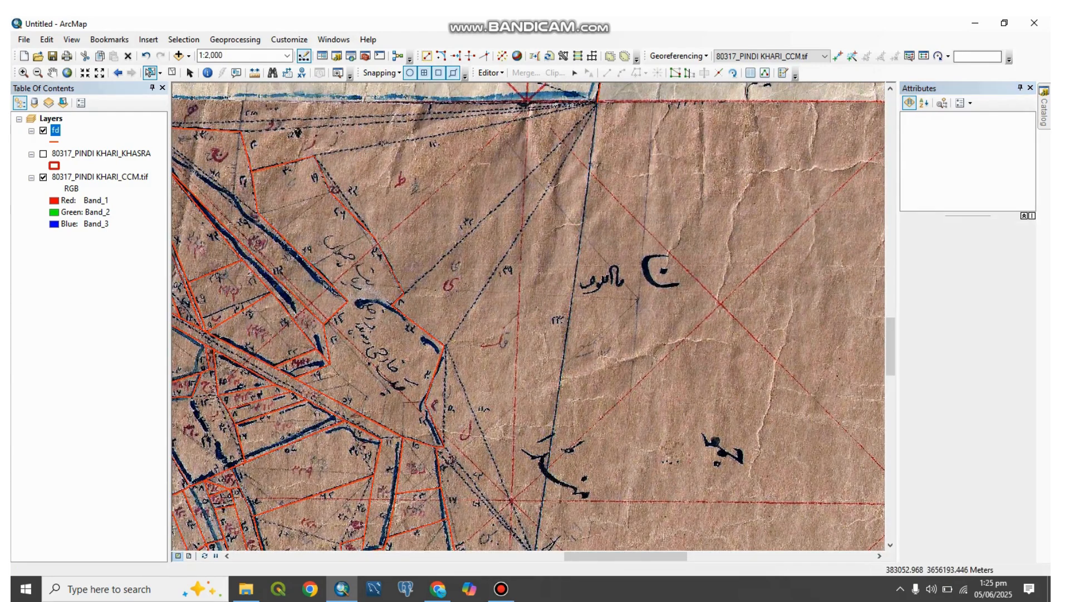
pyautogui.moveTo(501, 291); pyautogui.dragTo(662, 318)
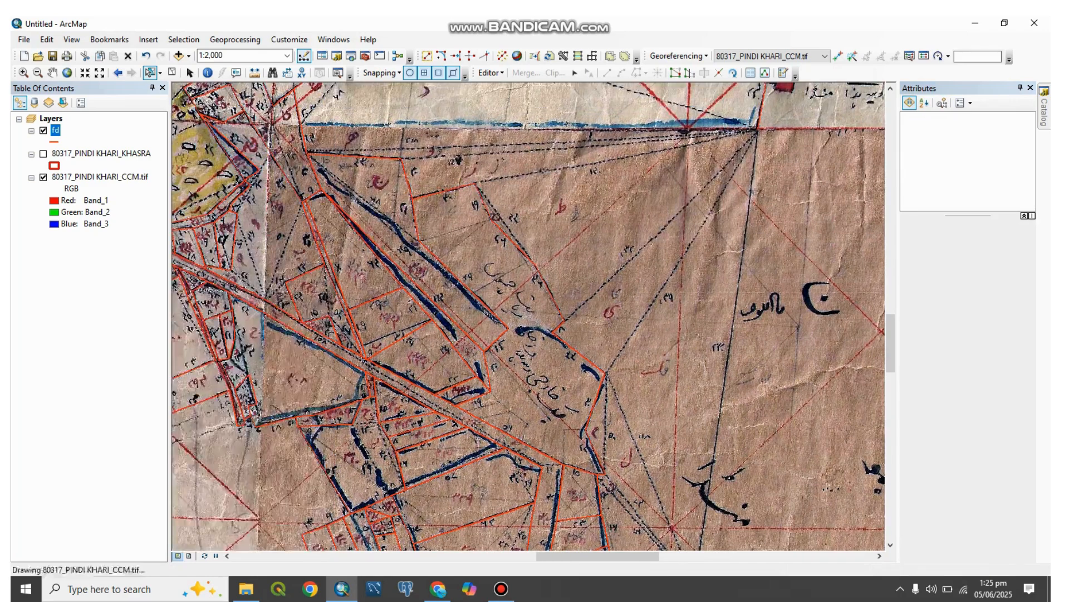
pyautogui.scroll(-2, 511, 212)
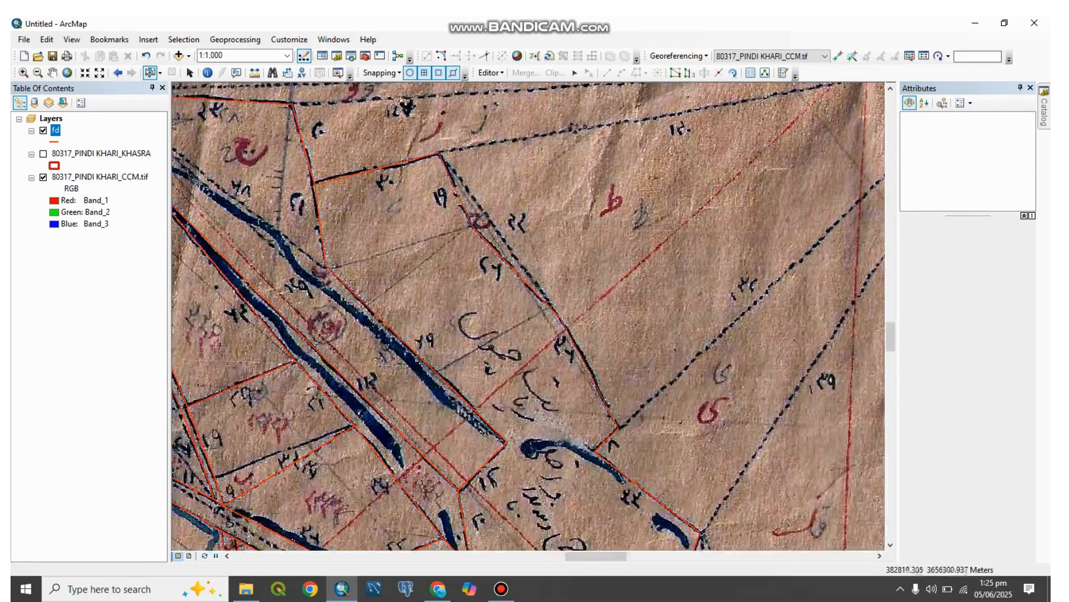
pyautogui.moveTo(502, 588)
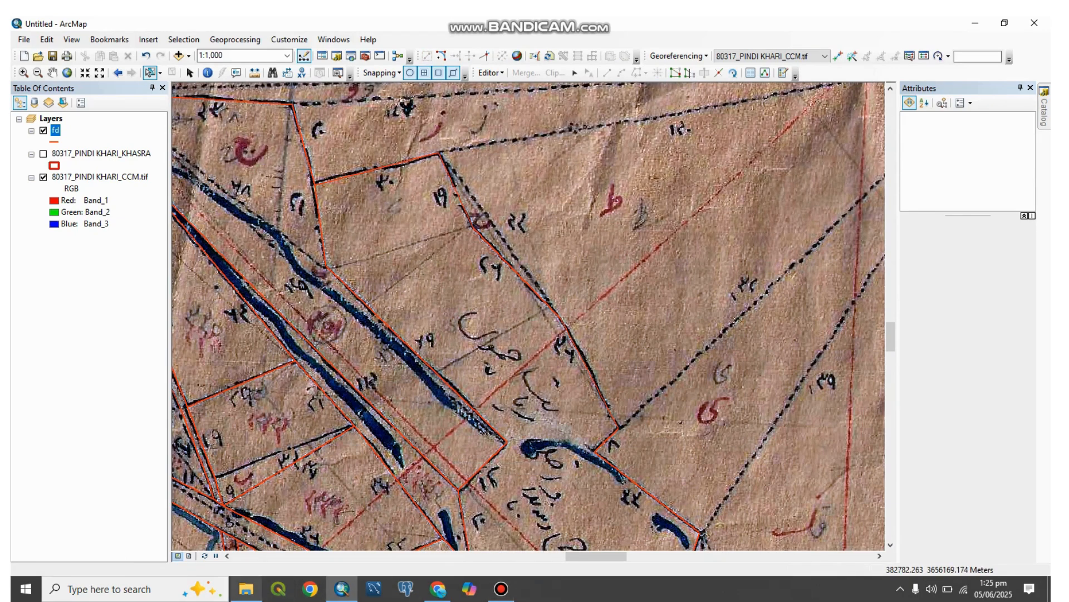
# Step: Switch to File Explorer and view the Toolbox archive in the Downloads folder
pyautogui.click(246, 589)
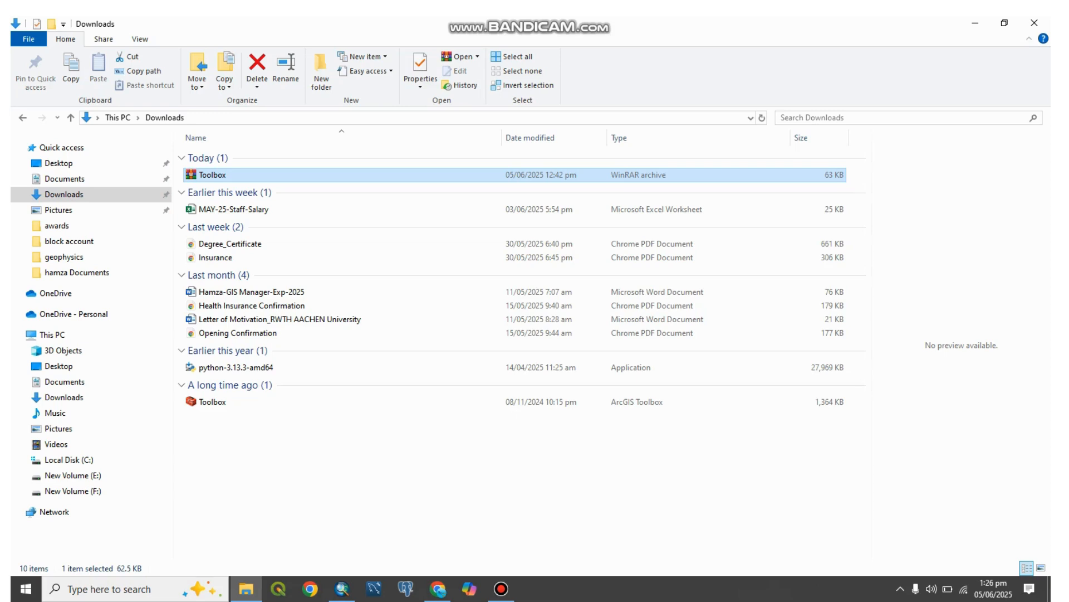
pyautogui.click(501, 588)
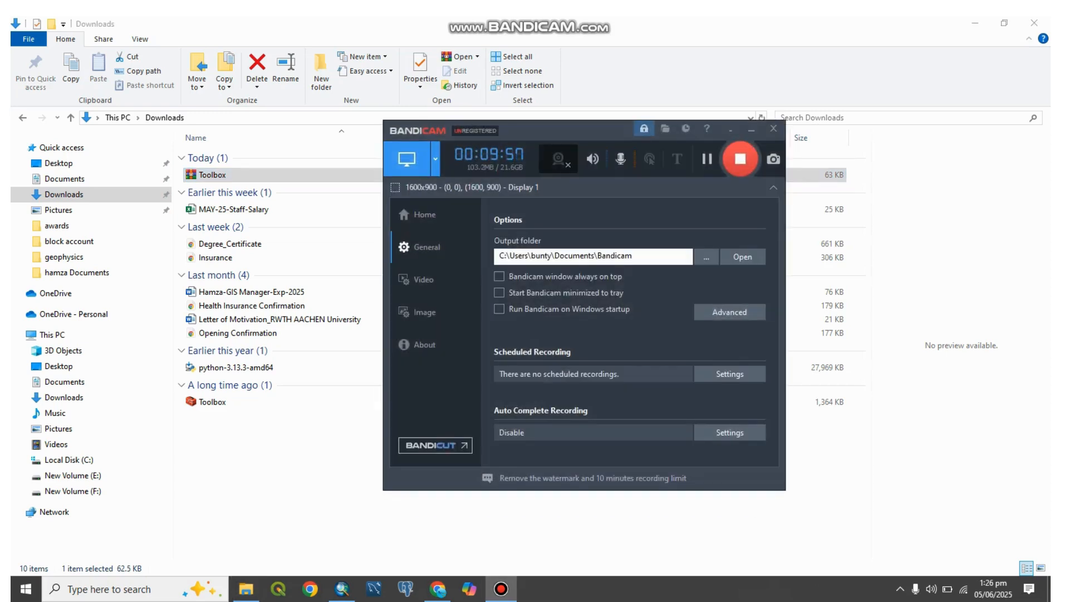